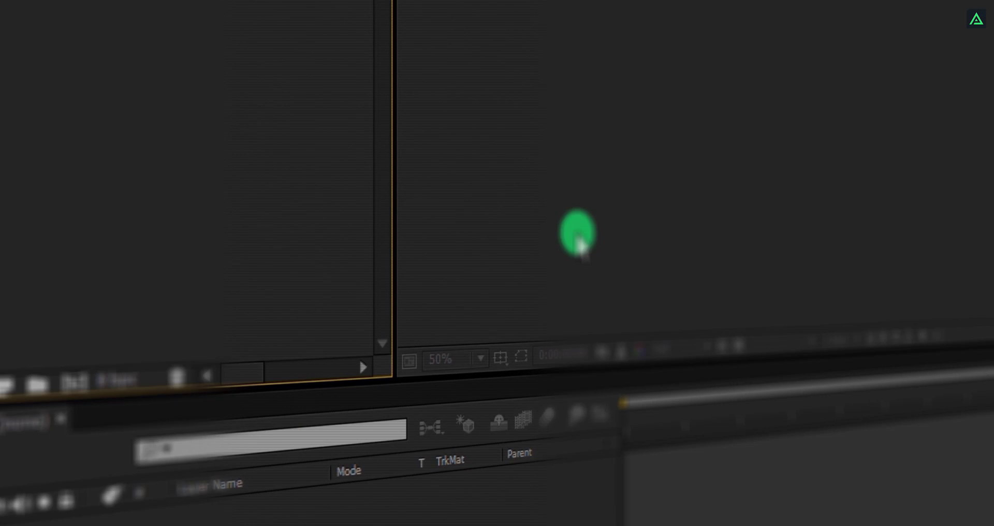
Create a composition named Video_Transition at 1920×1080, 30 fps, 0:00:15:00 long
left_click(57, 380)
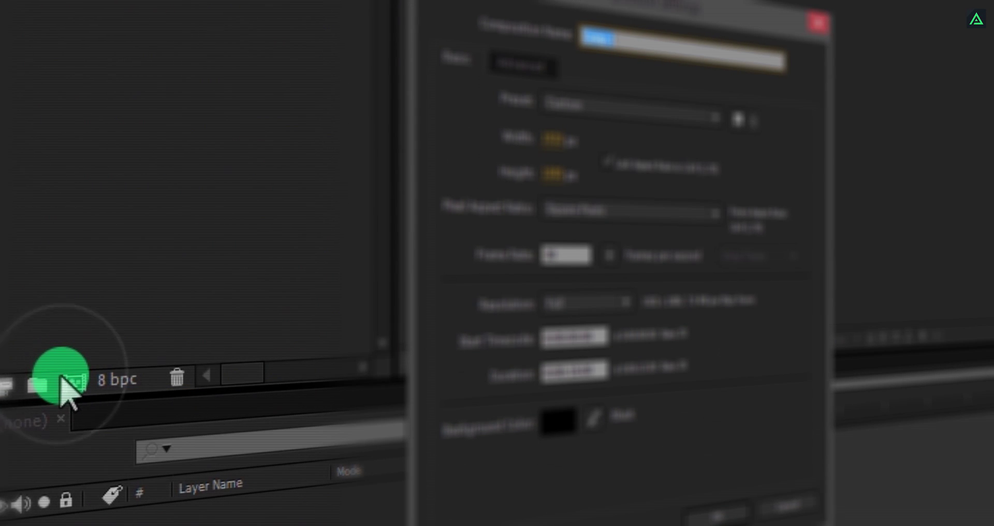
type("Video_Transition")
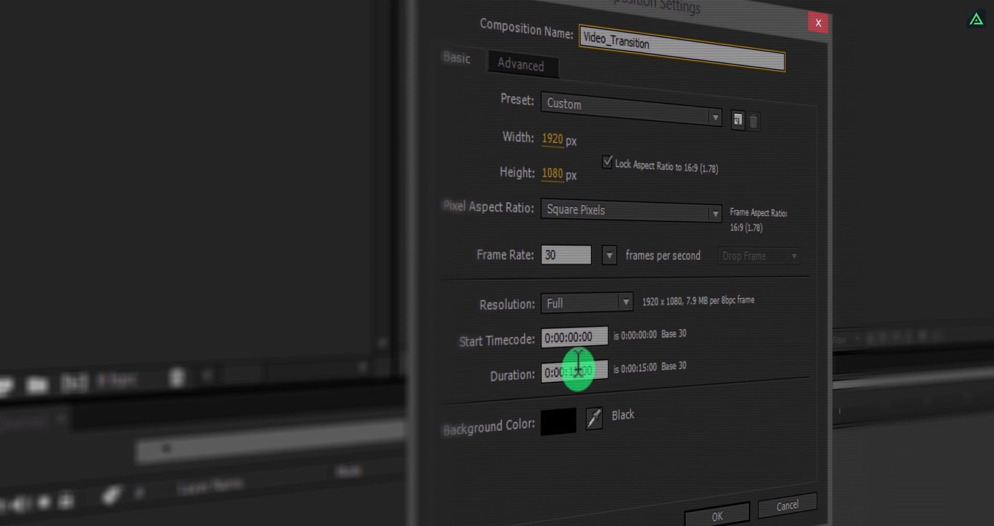
left_click(717, 514)
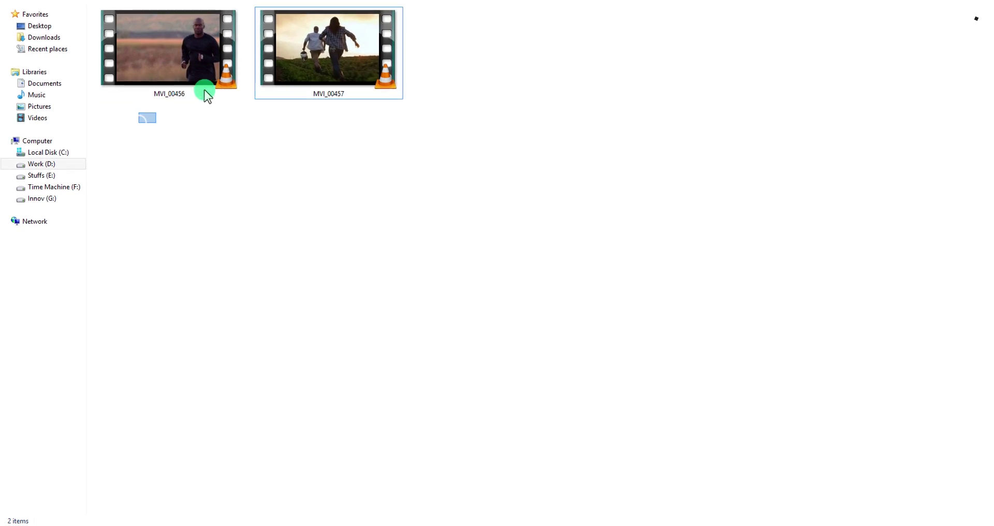
Add MVI_00456.mp4 and MVI_00457.mp4 to Video_Transition as layers
left_click_drag(207, 96, 92, 250)
left_click_drag(48, 82, 50, 115)
left_click_drag(80, 382, 83, 415)
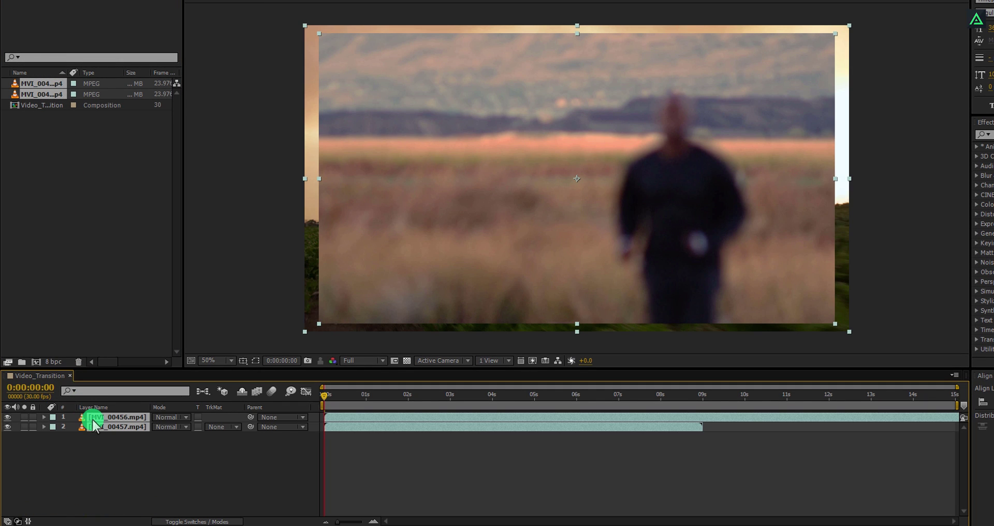
Fit the top clip layer to the composition frame with Transform > Fit to Comp
left_click(103, 434)
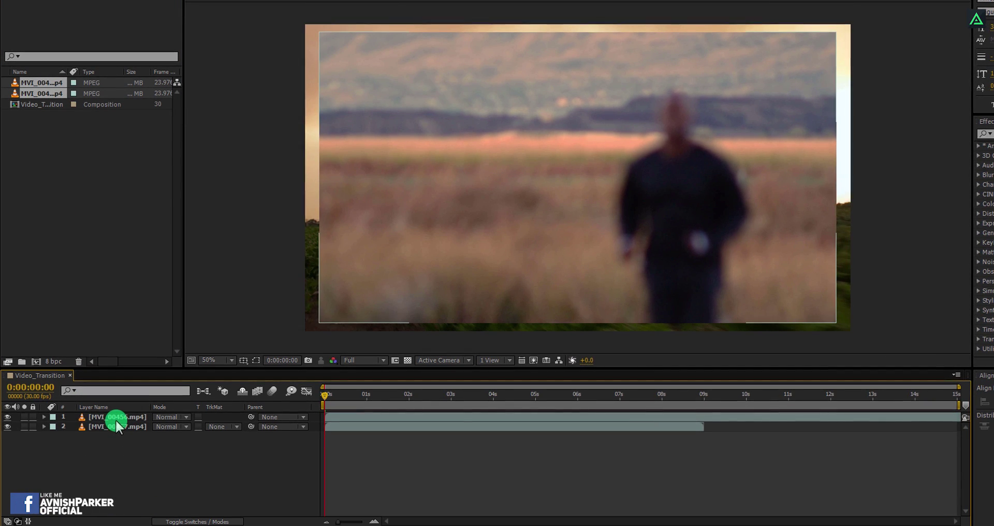
left_click(116, 418)
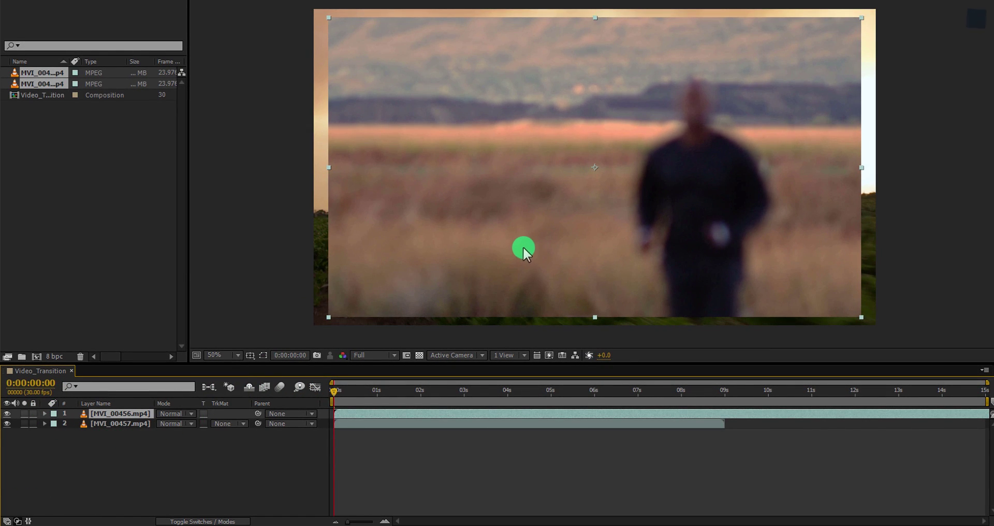
right_click(560, 233)
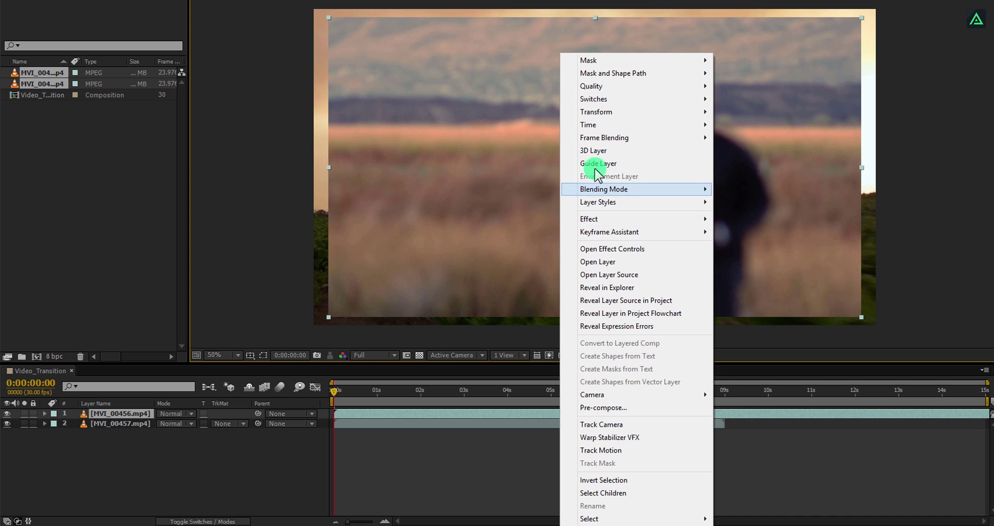
mouse_move(597, 120)
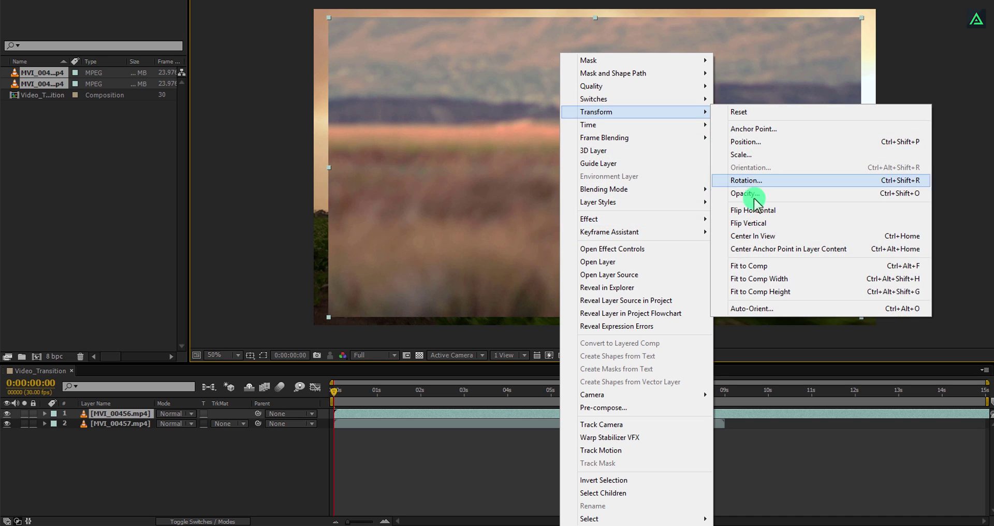
left_click(762, 265)
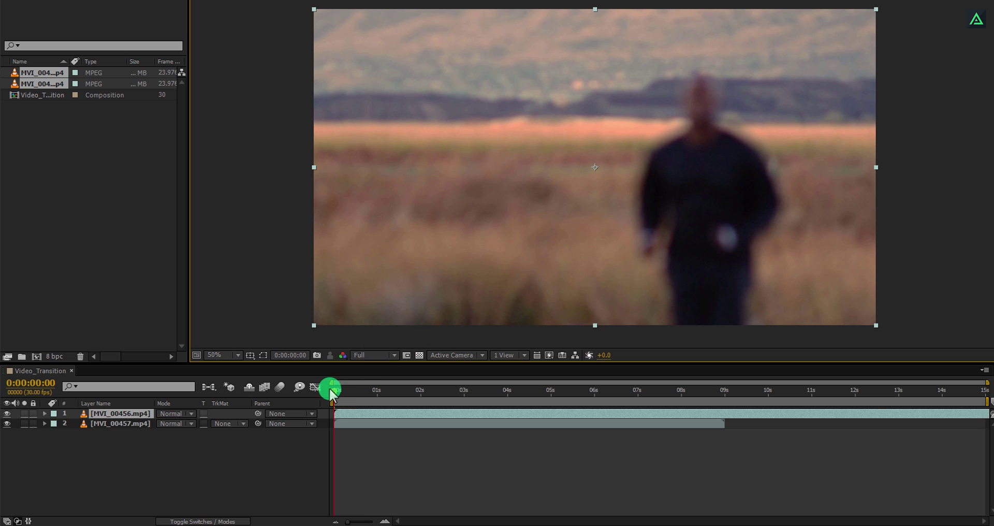
Trim MVI_00456.mp4 to start near 0:00:02:17, then scrub back to check the frame before it
left_click_drag(346, 391, 463, 392)
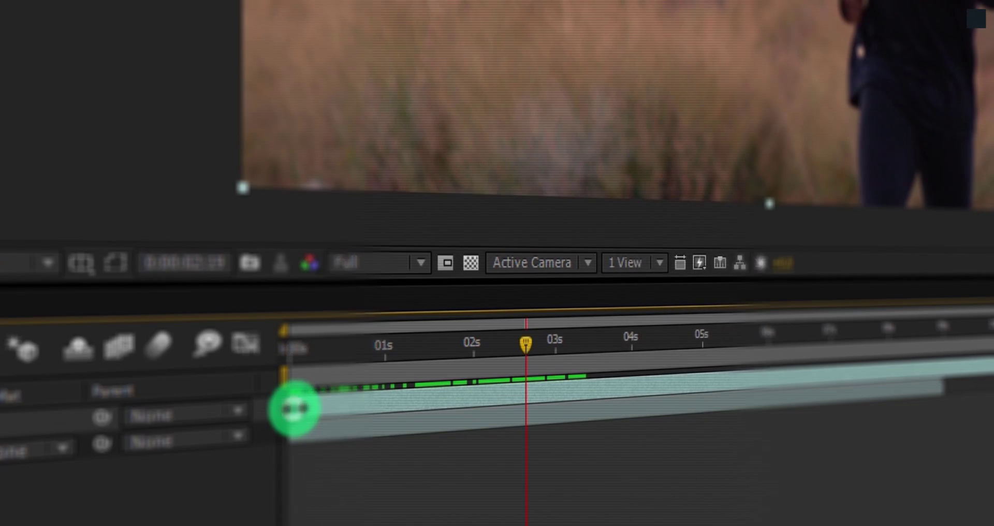
left_click_drag(389, 395, 529, 395)
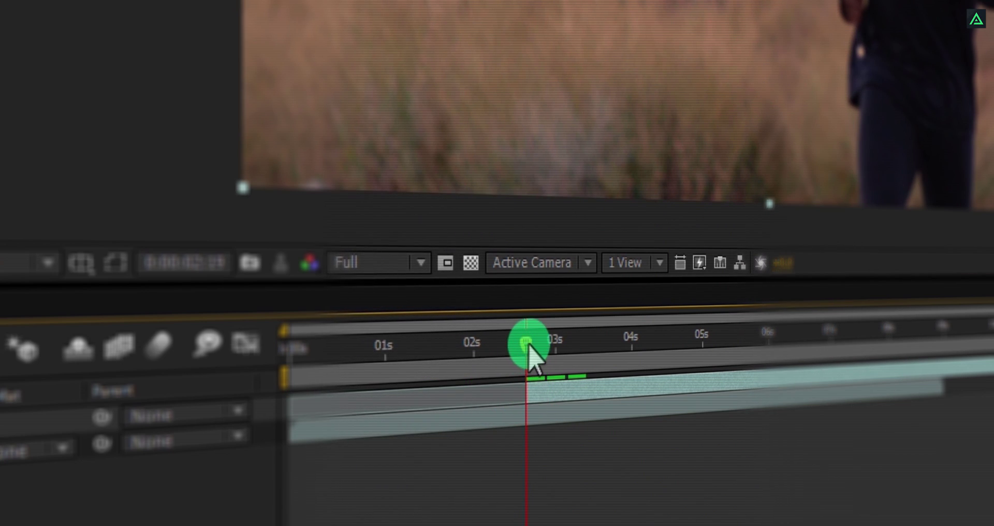
left_click_drag(530, 357, 456, 395)
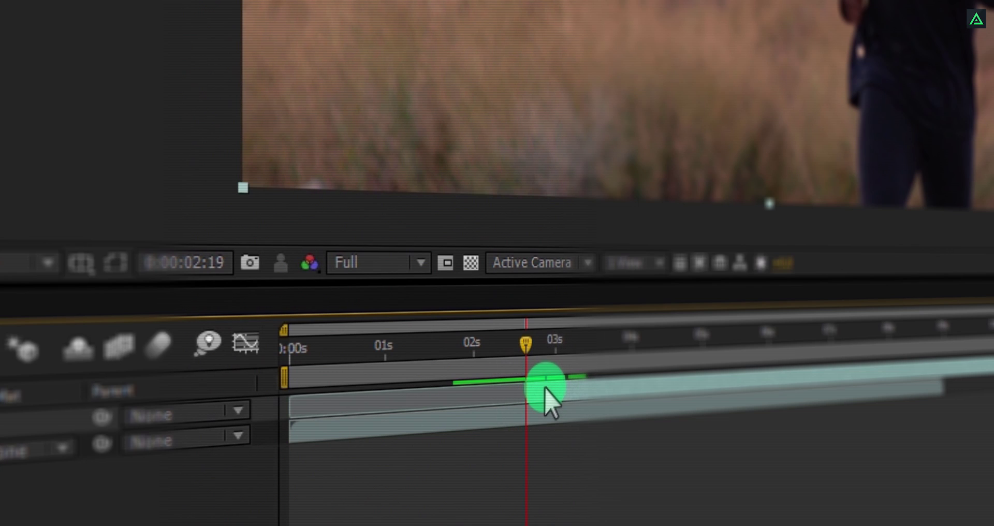
Duplicate the top clip, rename the copy MVI_00456_Reveal, and hide it
key("ctrl+d")
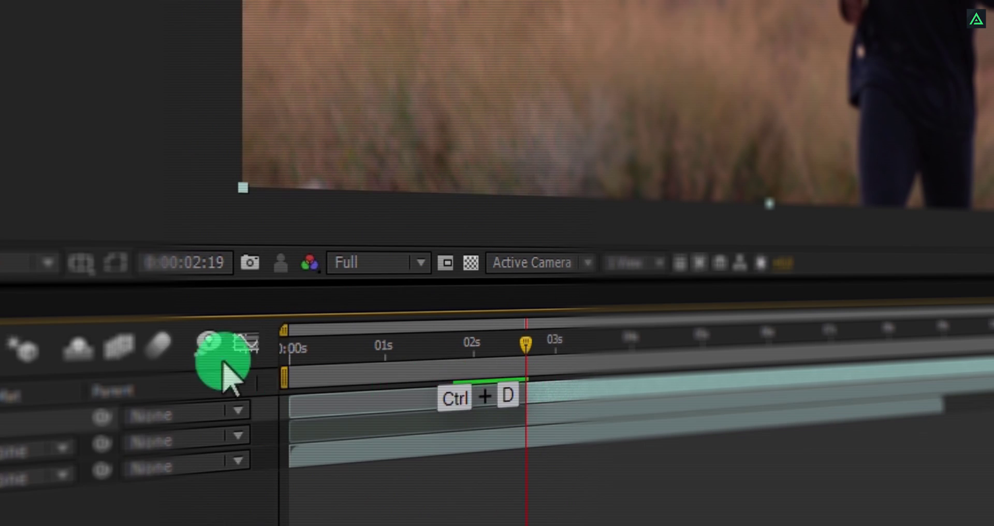
key("Return")
key("BackSpace")
key("BackSpace")
key("BackSpace")
key("BackSpace")
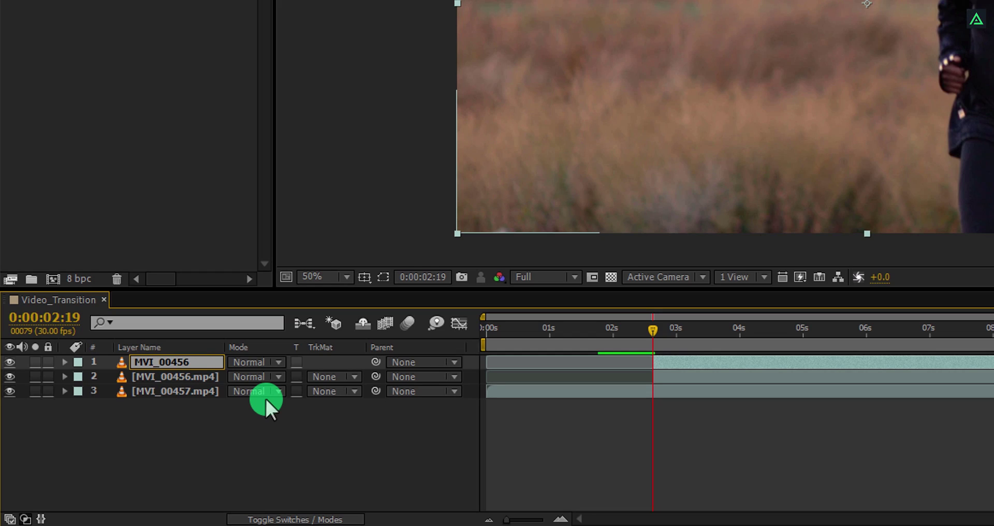
type("_Reveal")
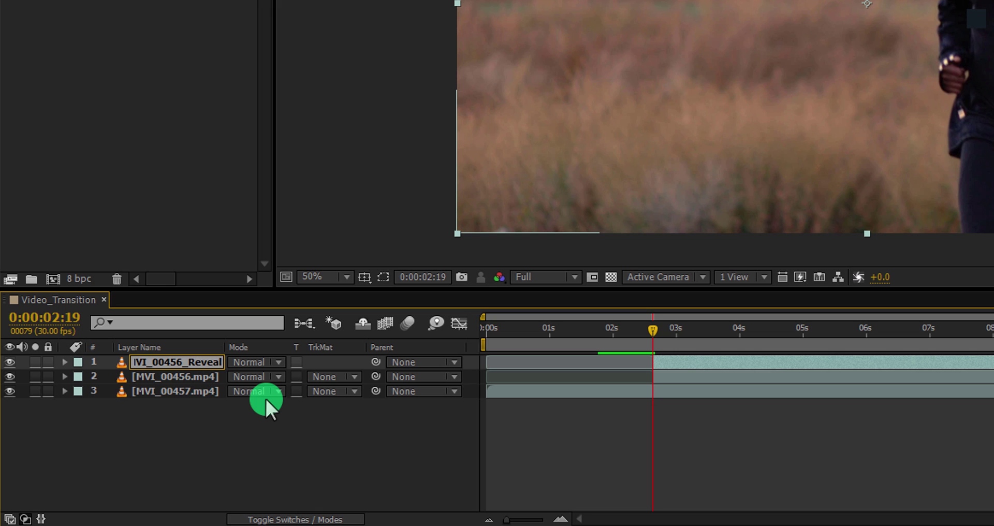
key("Return")
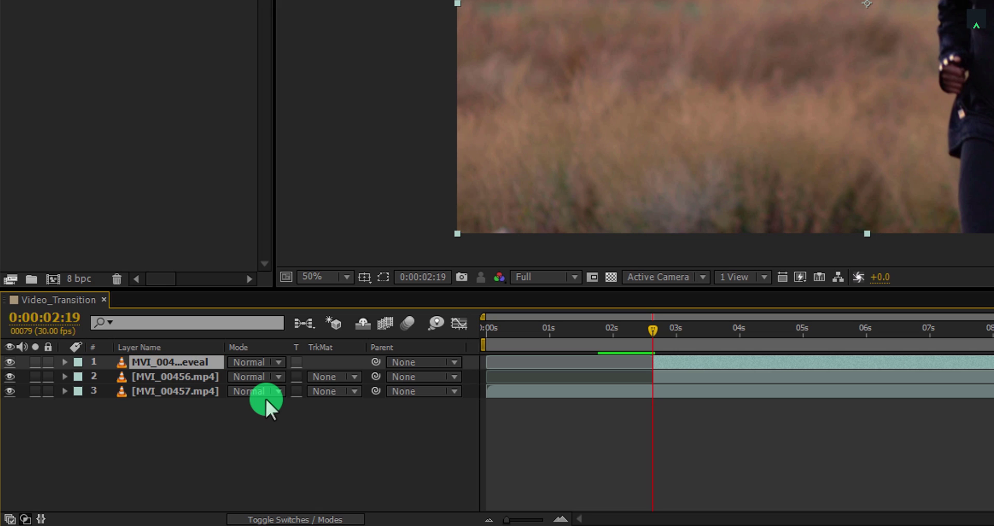
left_click(12, 362)
Rename the original clip layer MVI_00456_Mask
left_click(195, 378)
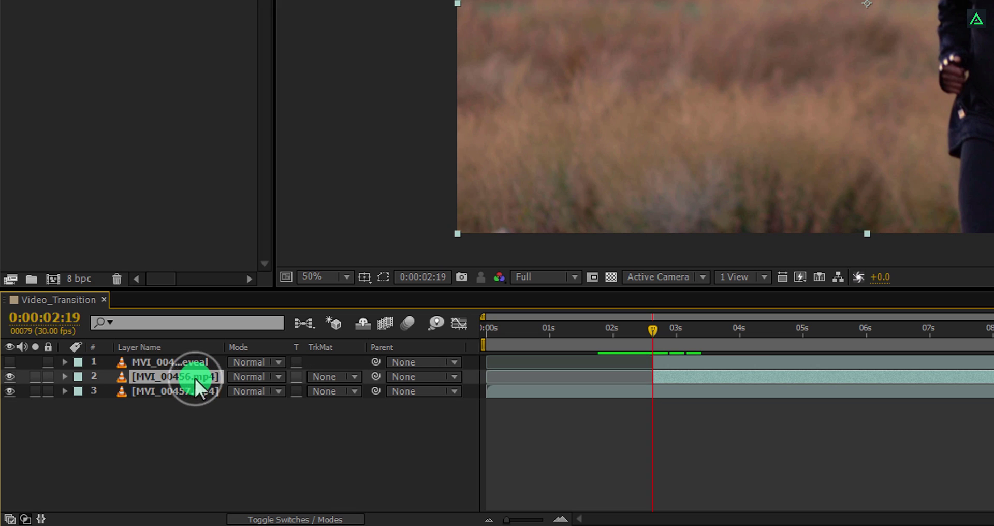
key("Return")
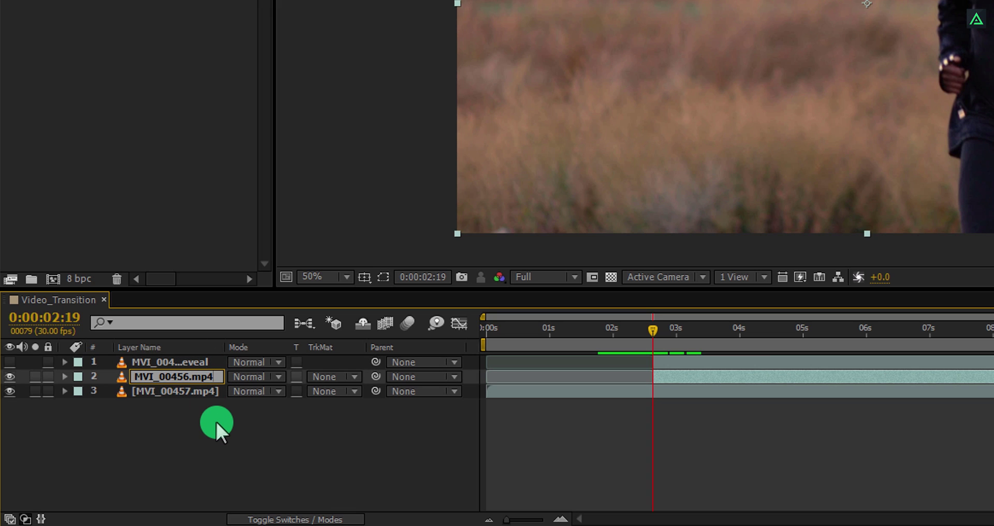
key("Right")
key("BackSpace")
key("BackSpace")
key("BackSpace")
key("BackSpace")
type("_Mask")
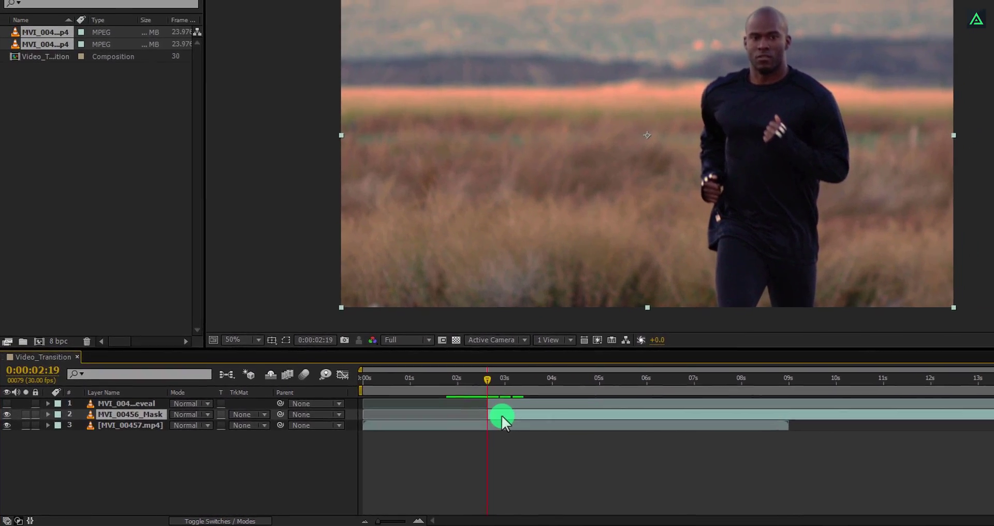
Apply Time > Freeze Frame to MVI_00456_Mask and scrub ahead to confirm it holds
right_click(486, 418)
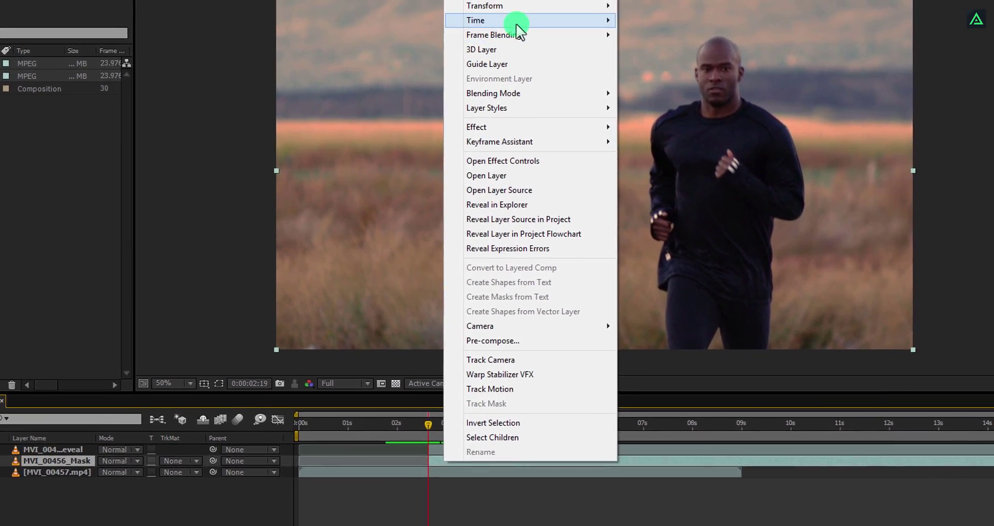
mouse_move(518, 11)
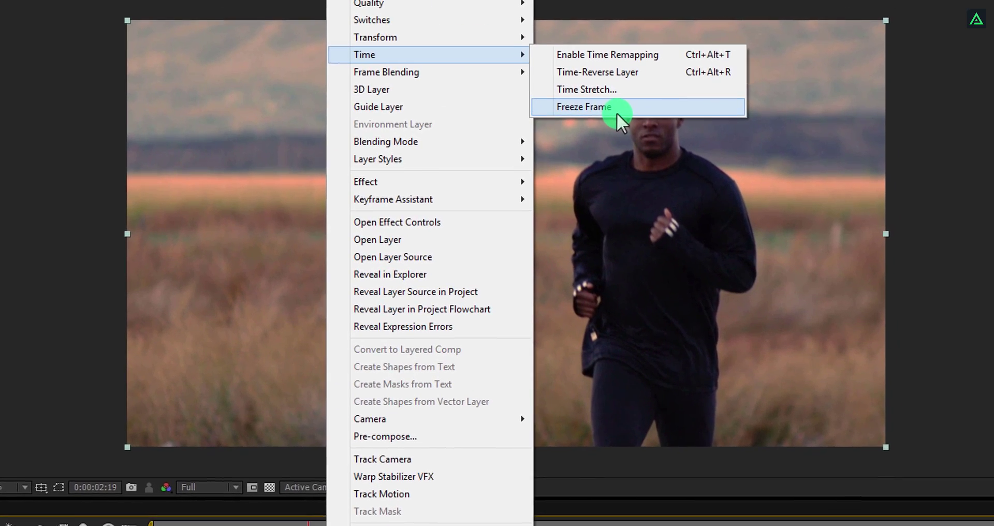
left_click(613, 108)
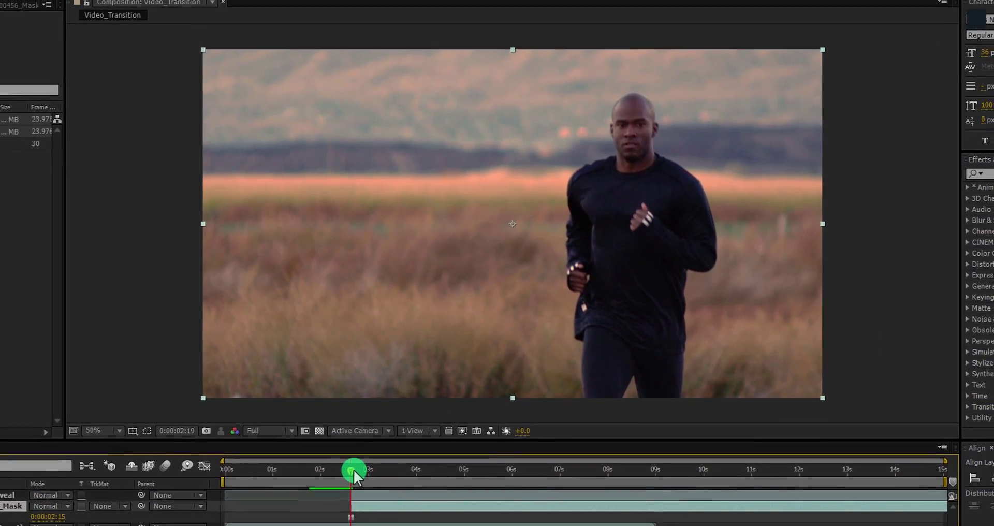
left_click_drag(355, 468, 391, 475)
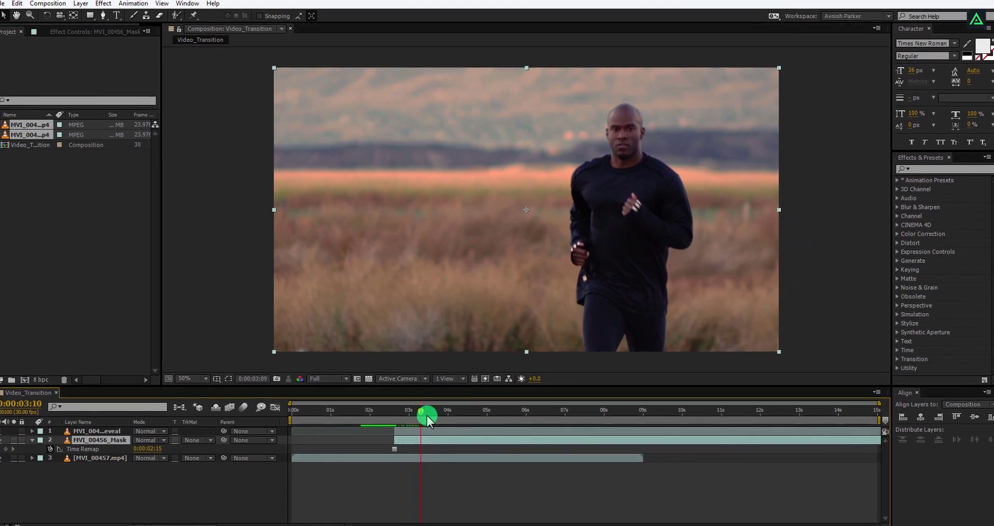
left_click_drag(427, 415, 463, 421)
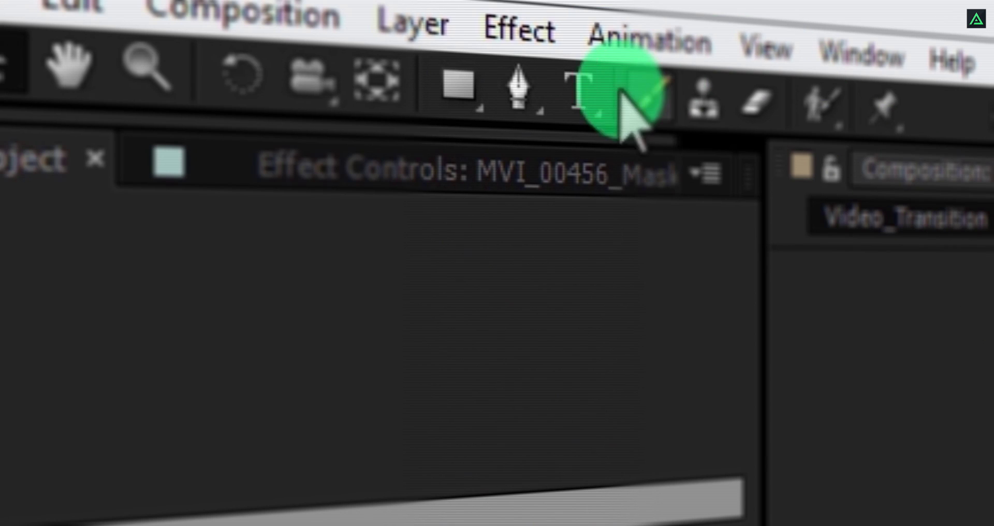
With the Pen tool at 200% zoom, start the mask along the runner's leg edge
left_click(517, 103)
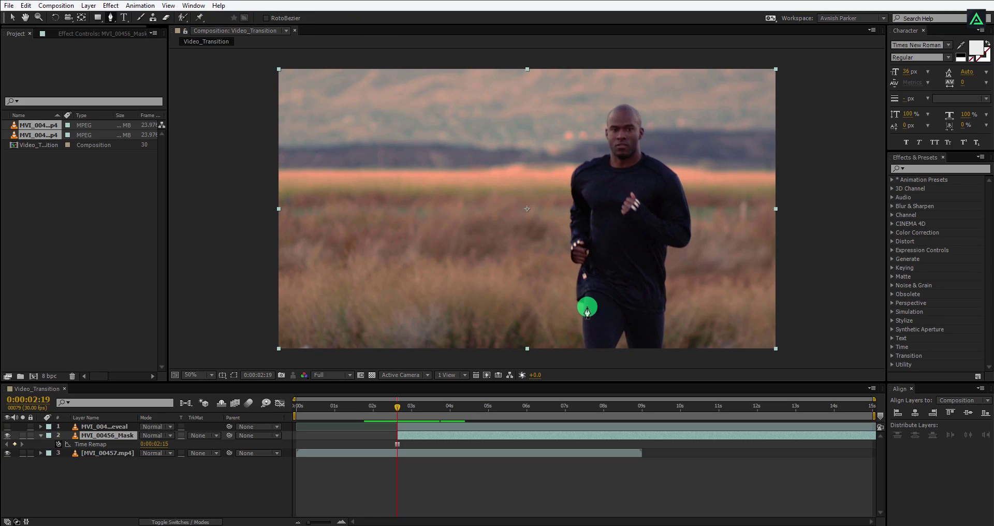
key("period")
key("period")
key("period")
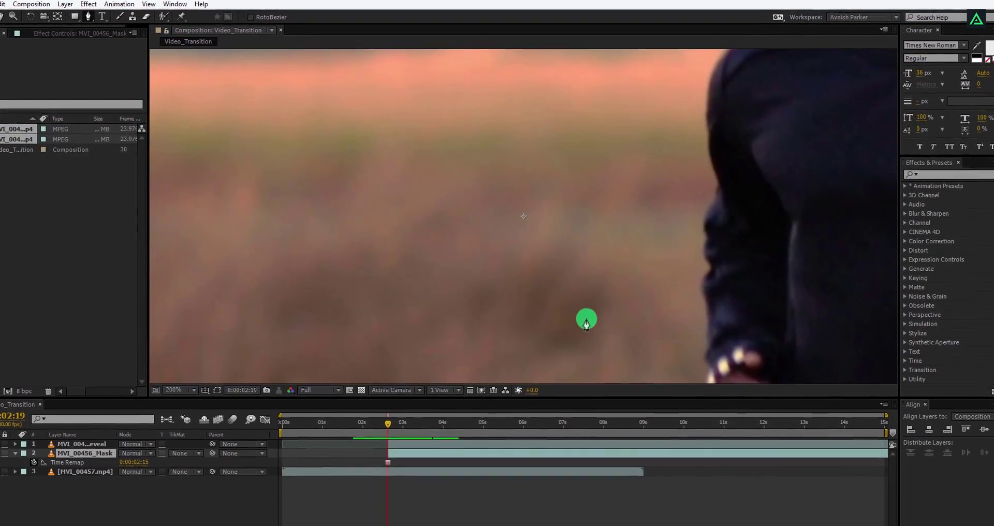
left_click_drag(709, 340, 477, 125)
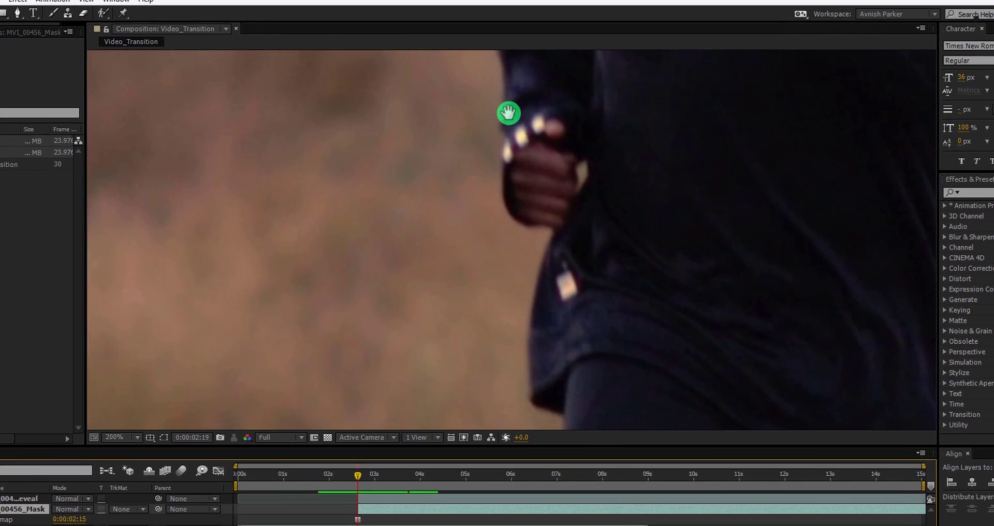
left_click_drag(650, 358, 512, 72)
left_click_drag(362, 264, 468, 326)
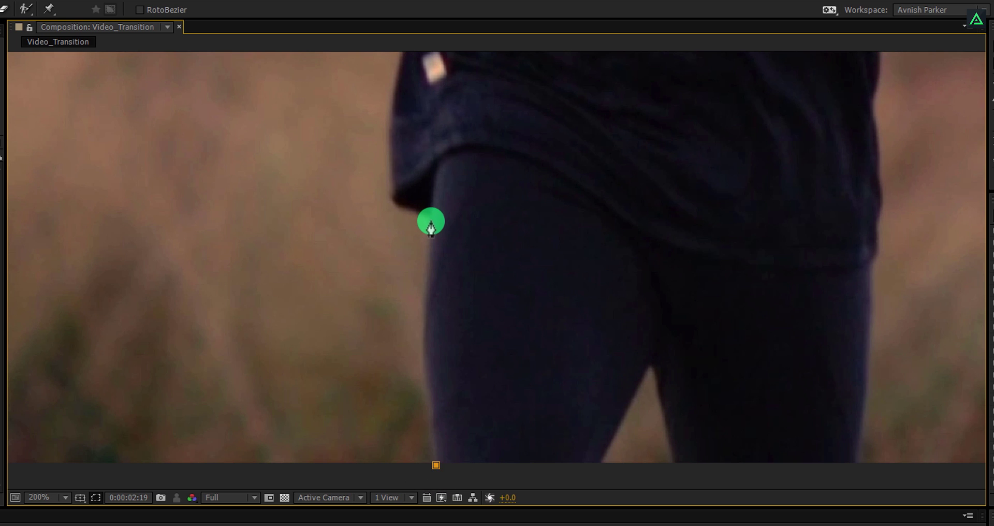
left_click_drag(465, 182, 453, 93)
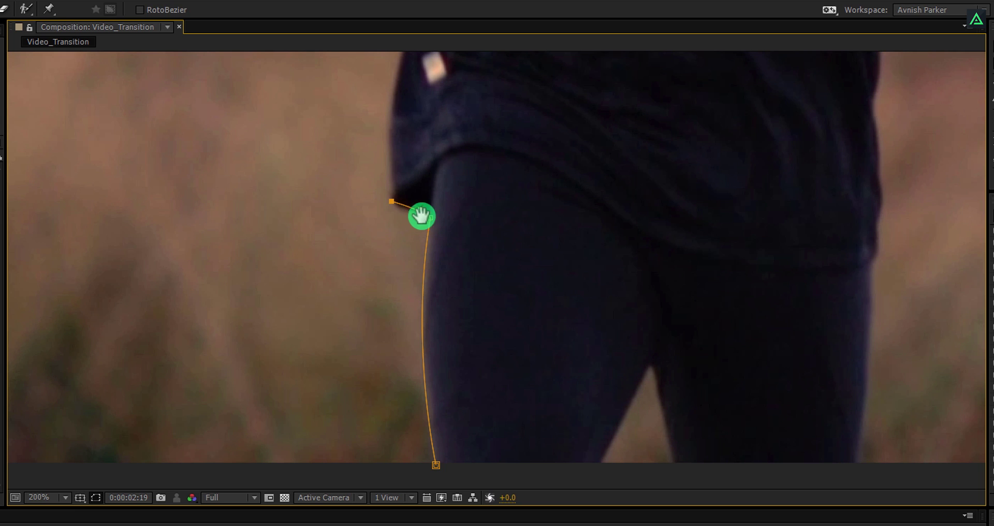
left_click_drag(448, 188, 414, 407)
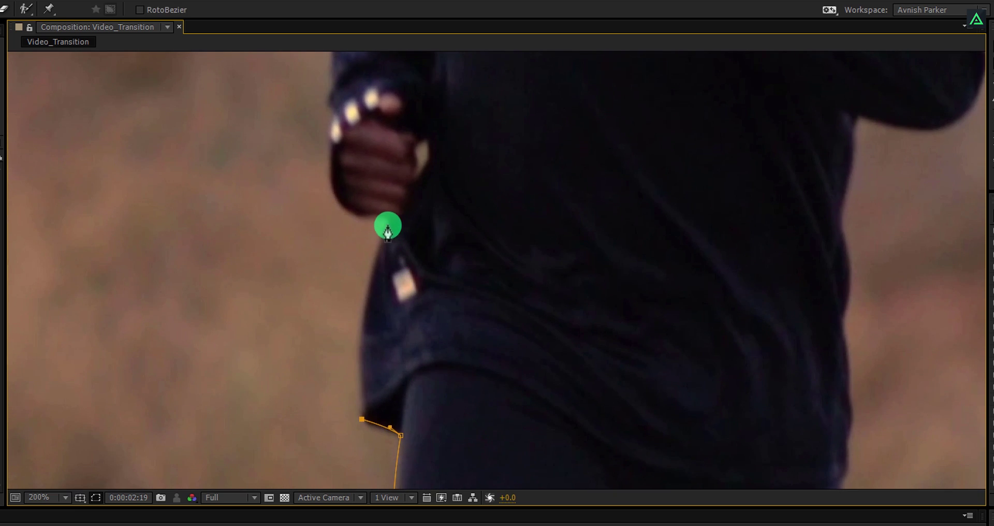
Trace the mask past the runner's hand, body, shoulder and neck, and around his head
left_click_drag(423, 151, 377, 206)
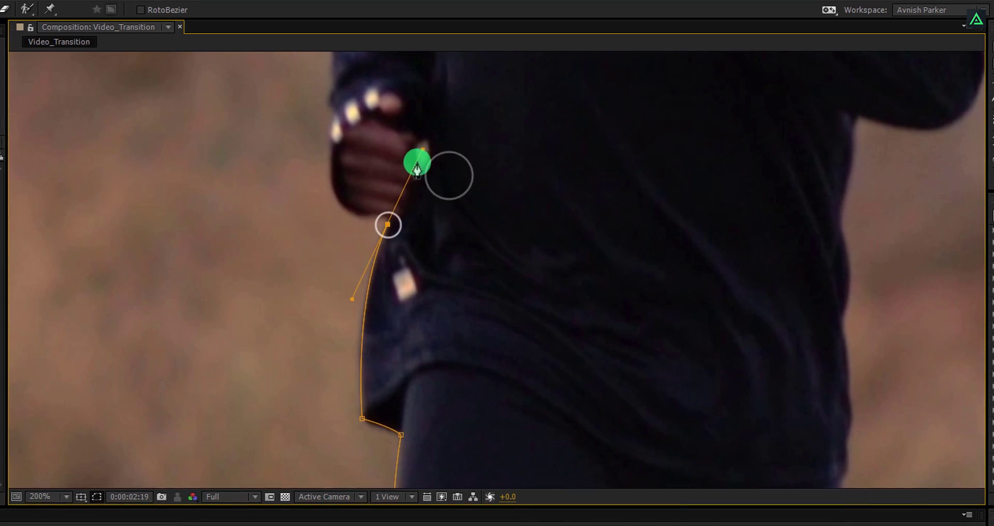
left_click_drag(417, 155, 370, 288)
left_click(443, 469)
left_click(462, 397)
left_click(449, 324)
left_click(472, 228)
left_click_drag(520, 195, 545, 190)
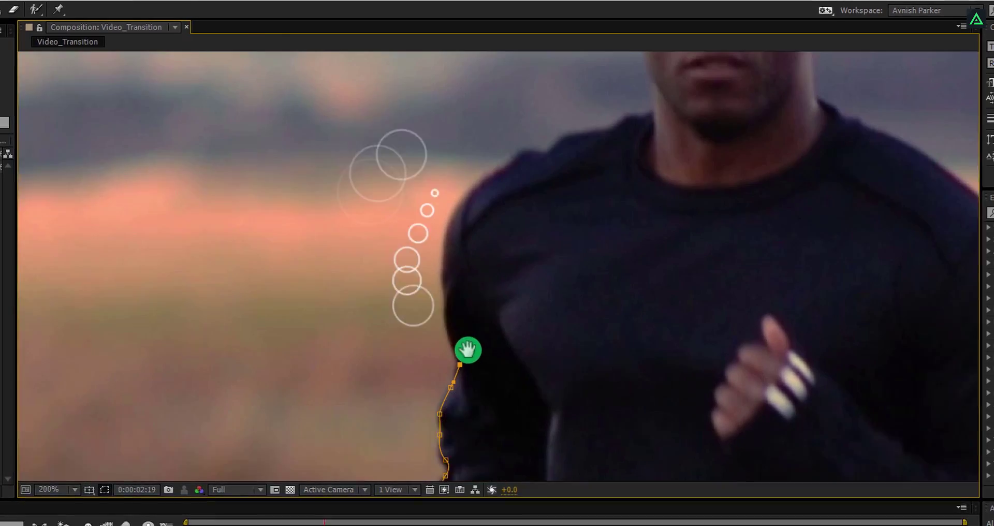
left_click(552, 179)
left_click(572, 164)
left_click(605, 160)
left_click(653, 145)
left_click_drag(653, 145, 598, 354)
left_click(601, 328)
left_click(589, 278)
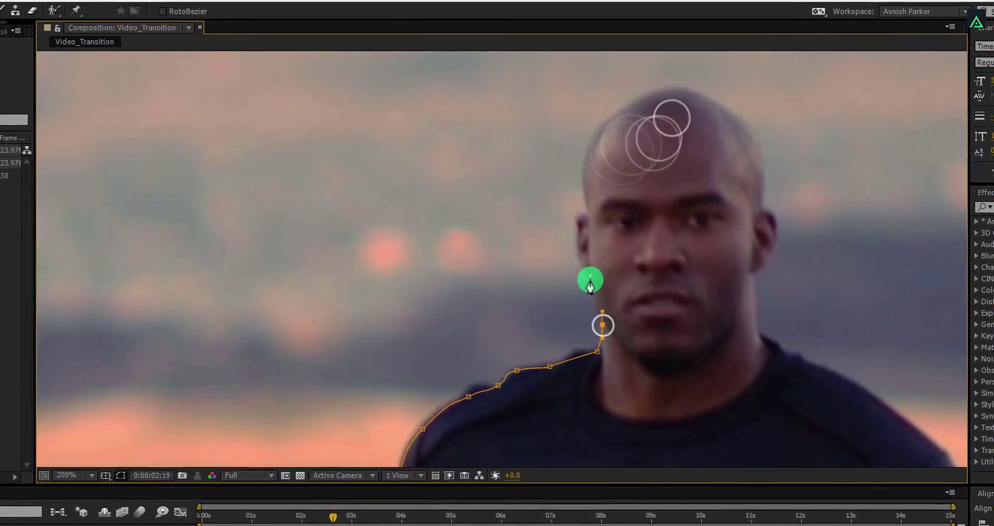
left_click_drag(576, 247, 588, 211)
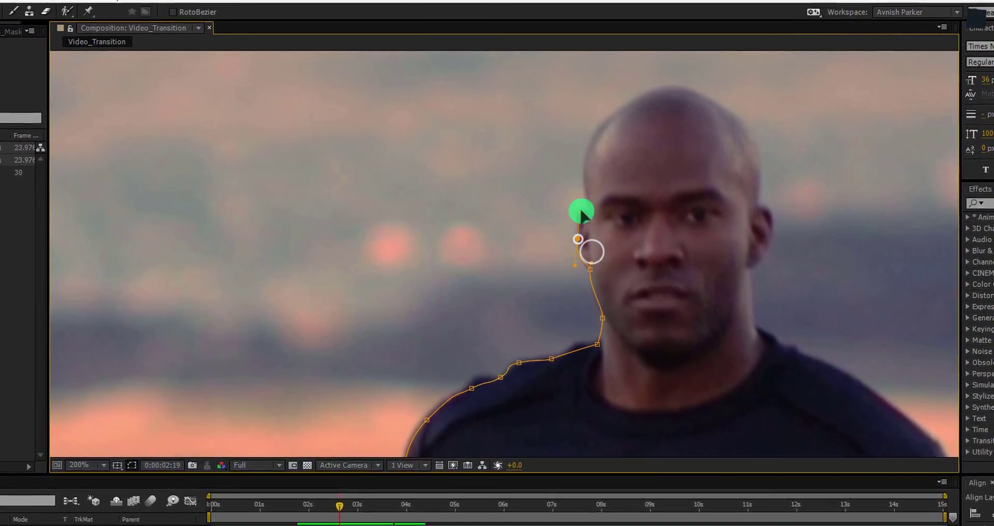
left_click_drag(605, 117, 554, 210)
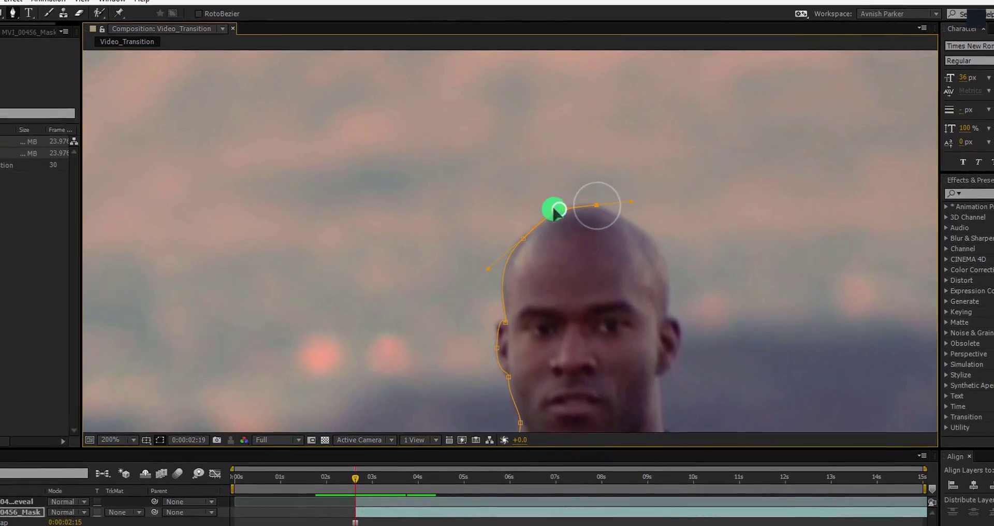
left_click_drag(670, 279, 672, 304)
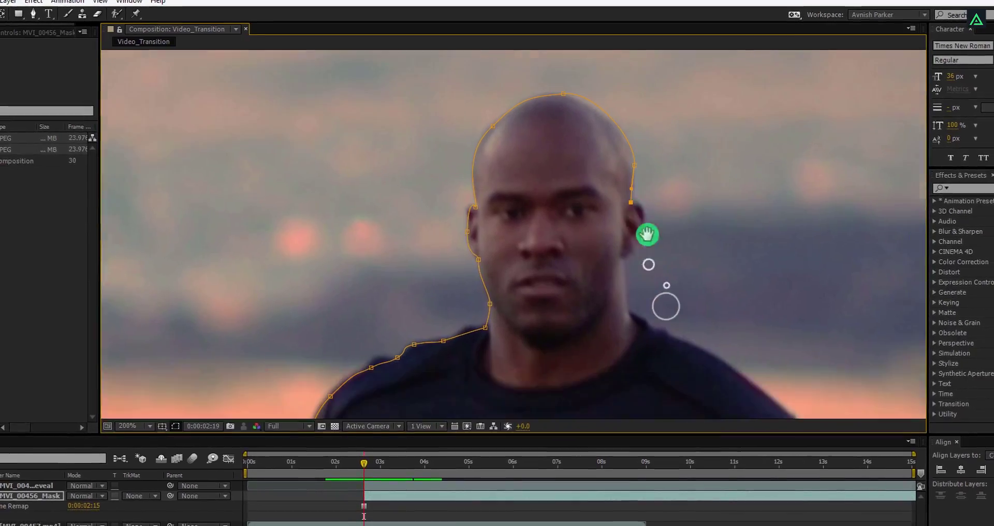
Continue the mask down the right shoulder, torso and legs, closing it at the frame bottom
scroll(621, 284, "down", 5)
left_click(589, 235)
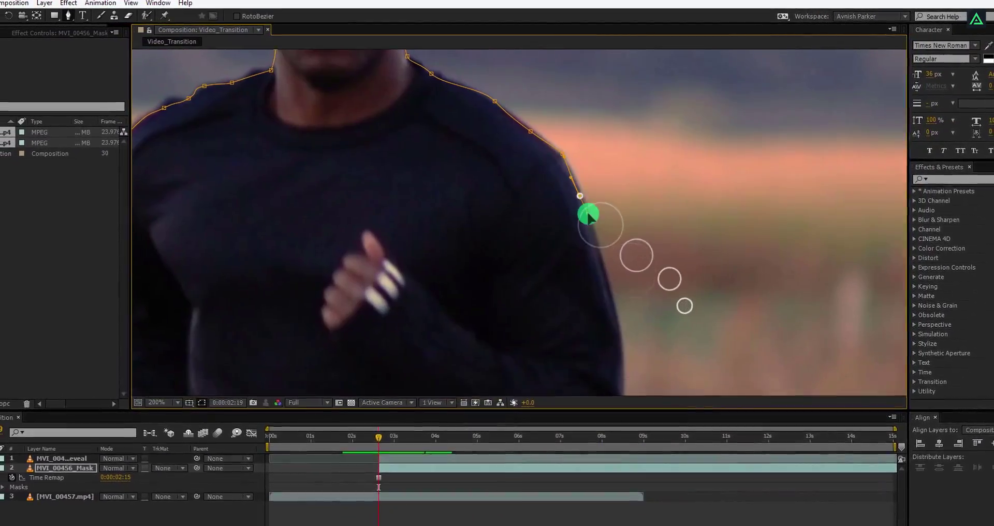
scroll(590, 225, "down", 4)
left_click(572, 239)
left_click_drag(539, 288, 473, 301)
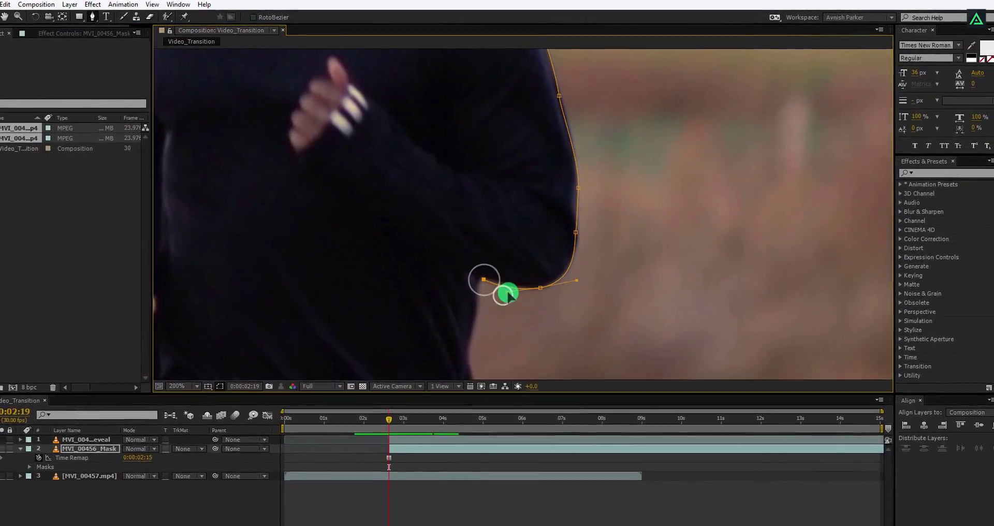
scroll(510, 292, "down", 5)
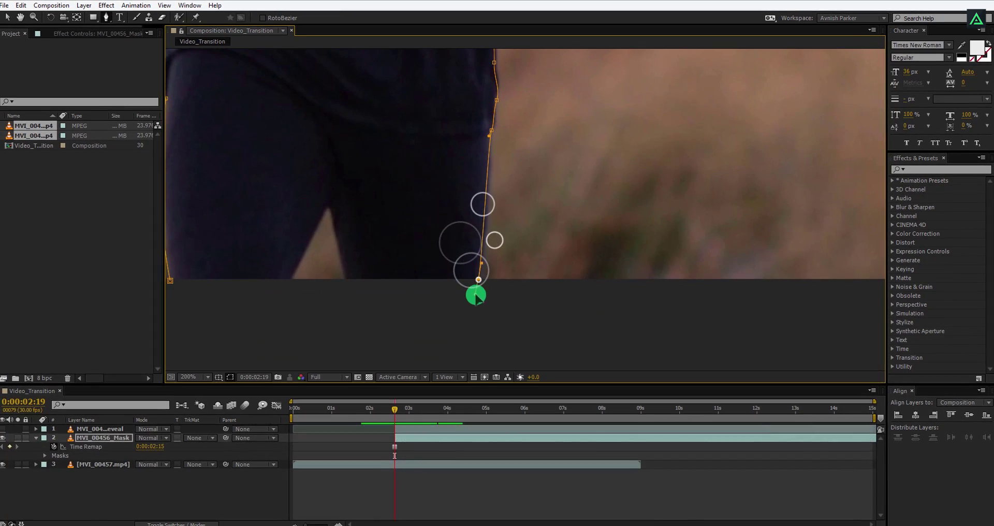
left_click(346, 278)
left_click(331, 210)
left_click(290, 278)
scroll(240, 244, "down", 2)
left_click(171, 279)
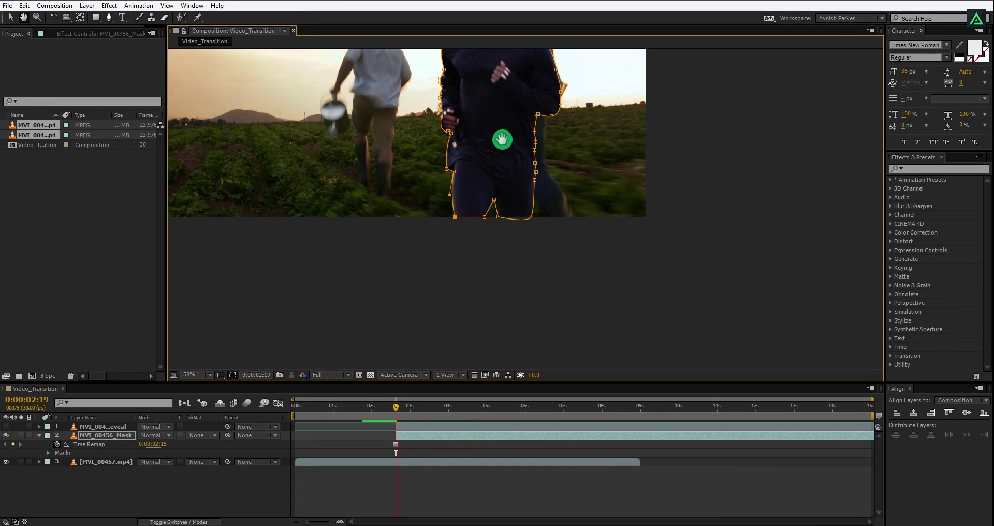
Return to the Selection tool and hide the Mask 1 outline in the viewer
left_click_drag(502, 139, 573, 263)
key("v")
left_click(277, 397)
key("m")
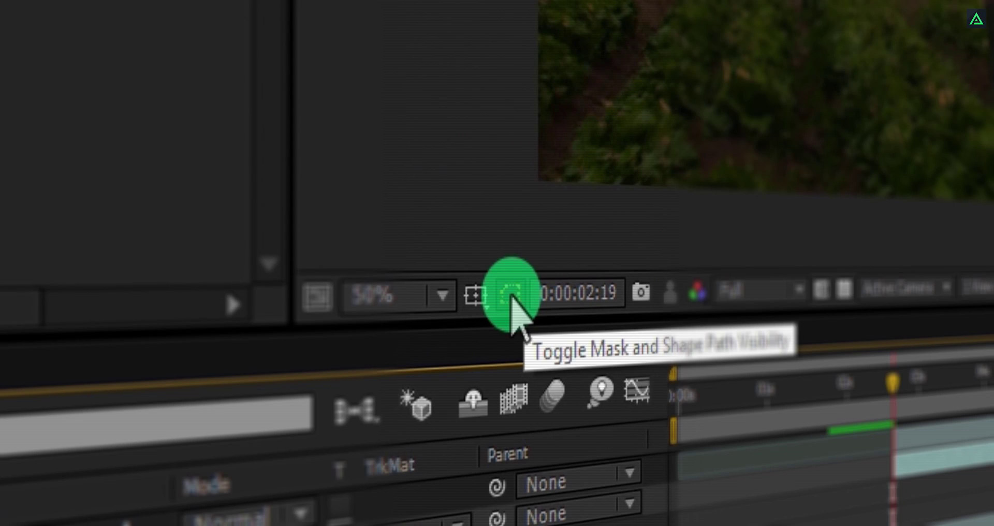
left_click(233, 375)
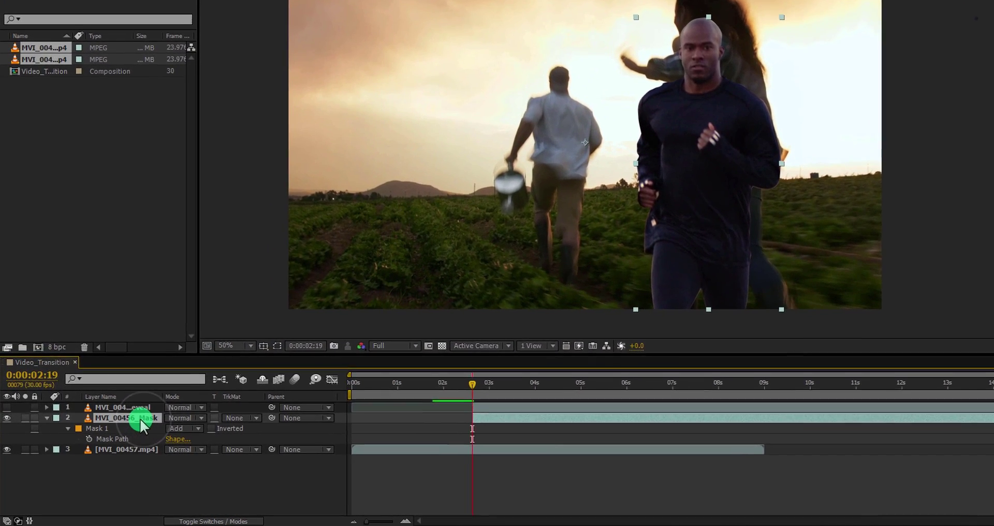
Duplicate the masked layer as MVI_00456_BG and place it below MVI_00456_Mask
key("ctrl+d")
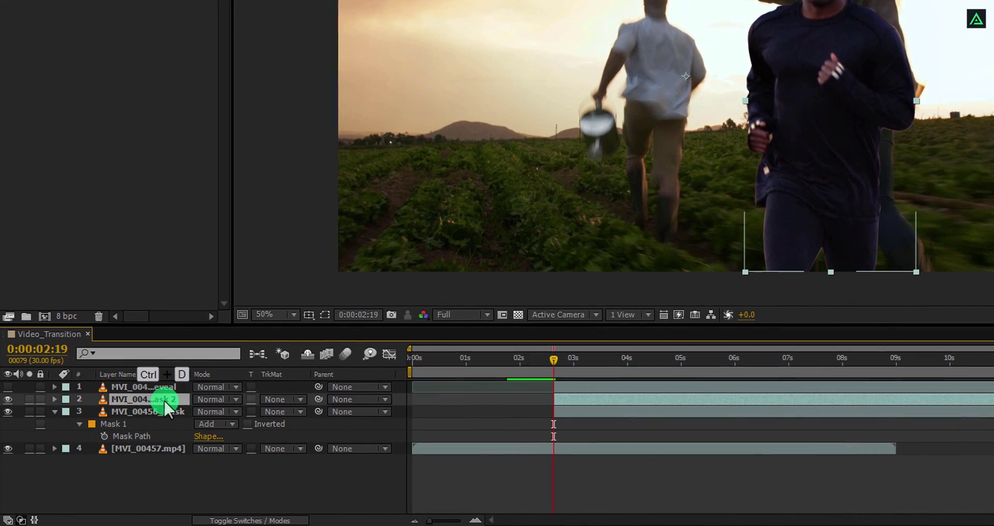
key("Return")
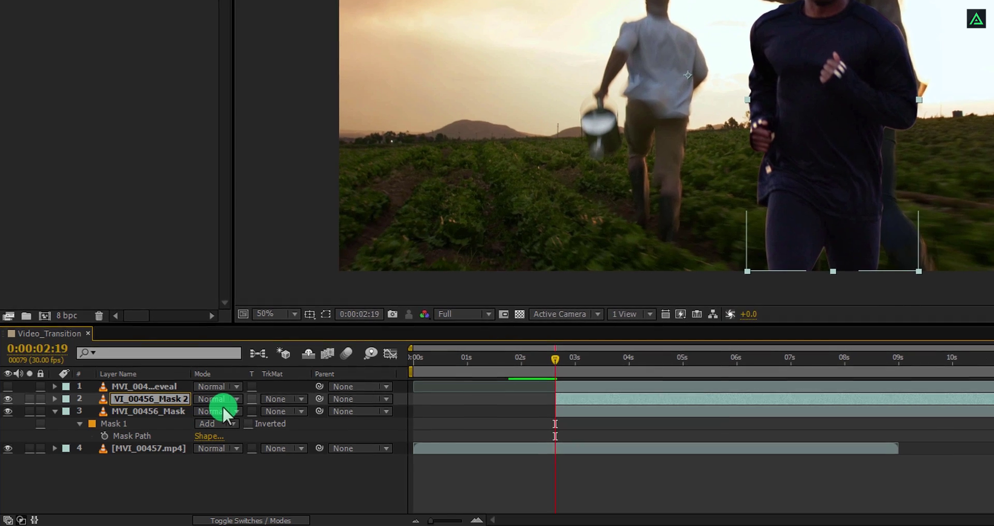
key("BackSpace")
key("BackSpace")
key("BackSpace")
key("BackSpace")
key("BackSpace")
key("BackSpace")
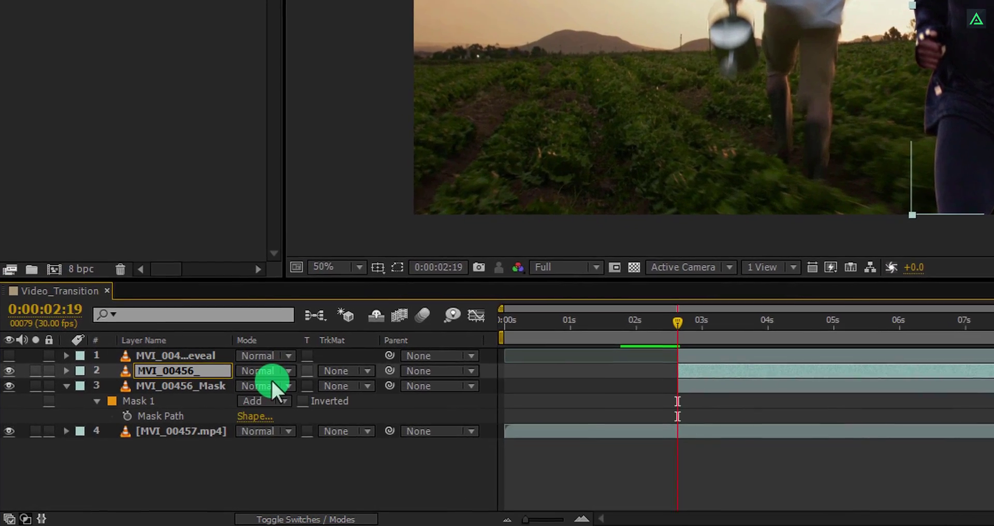
type("BG")
key("Return")
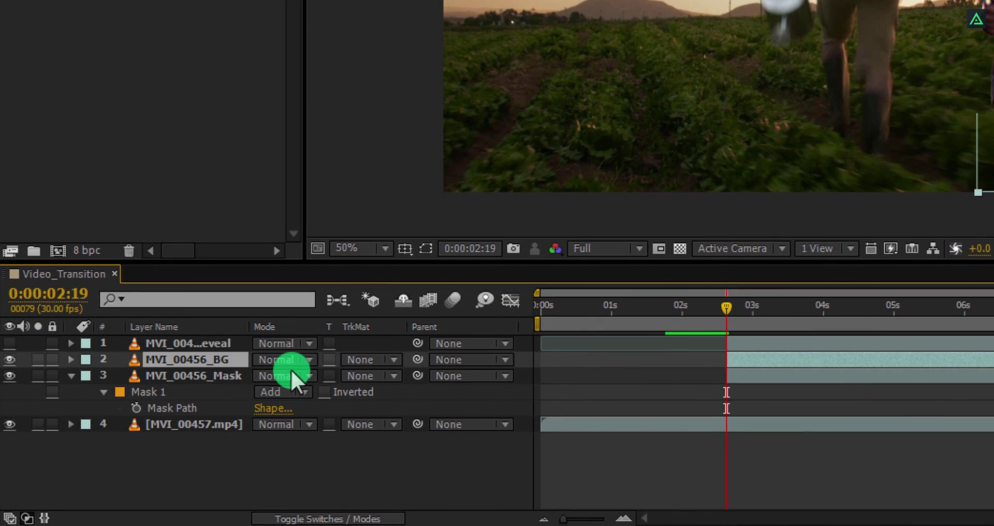
left_click_drag(238, 359, 228, 398)
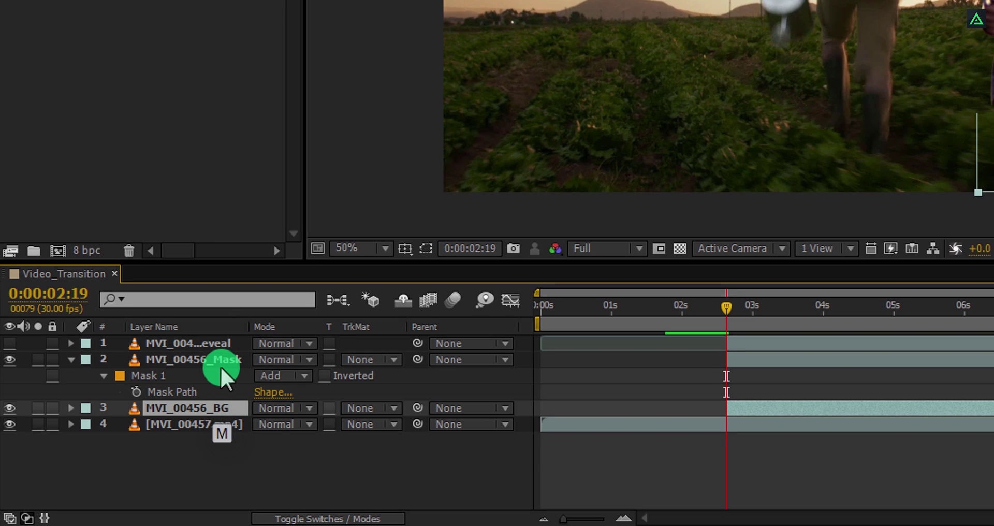
Set MVI_00456_BG's Mask 1 mode to Subtract
key("m")
left_click(280, 424)
left_click(334, 326)
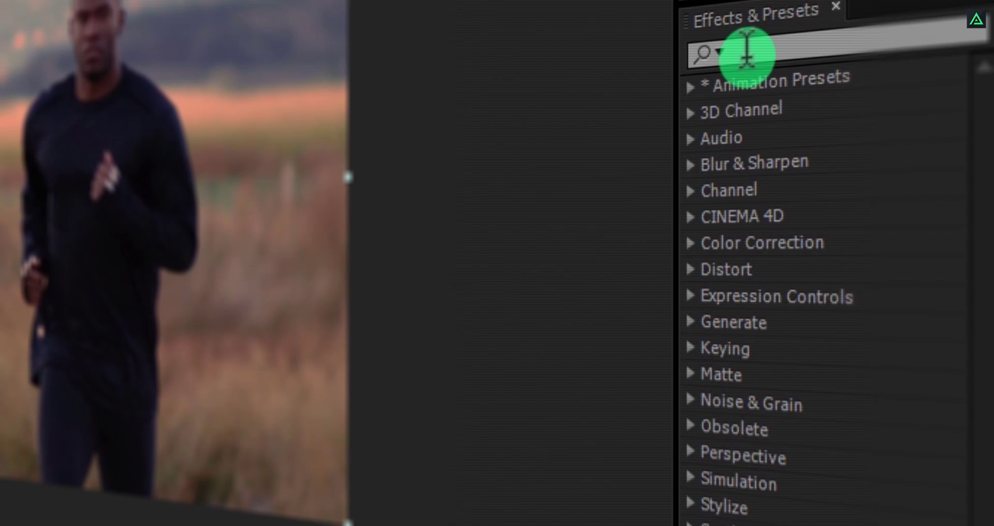
Apply Linear Wipe to MVI_00456_BG with a -45° wipe angle
left_click(910, 169)
type("linear")
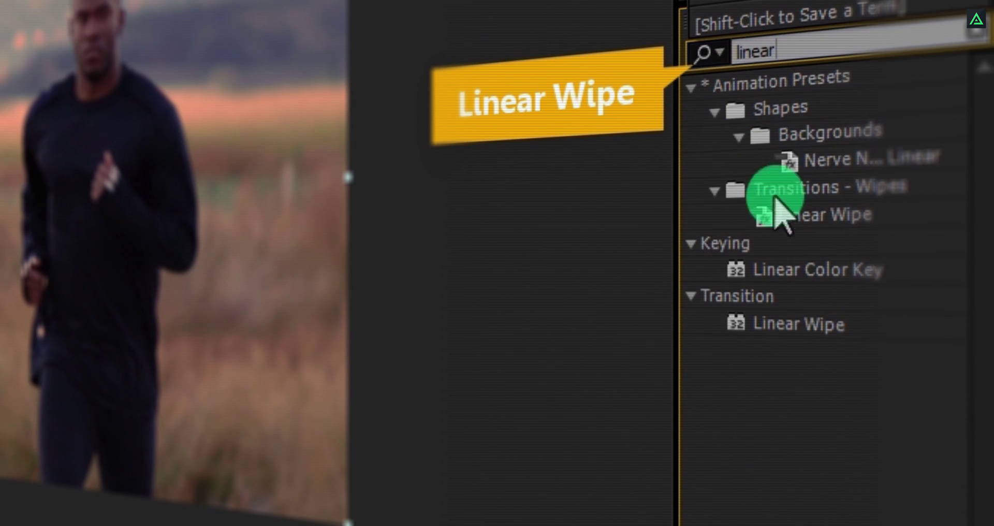
double_click(791, 328)
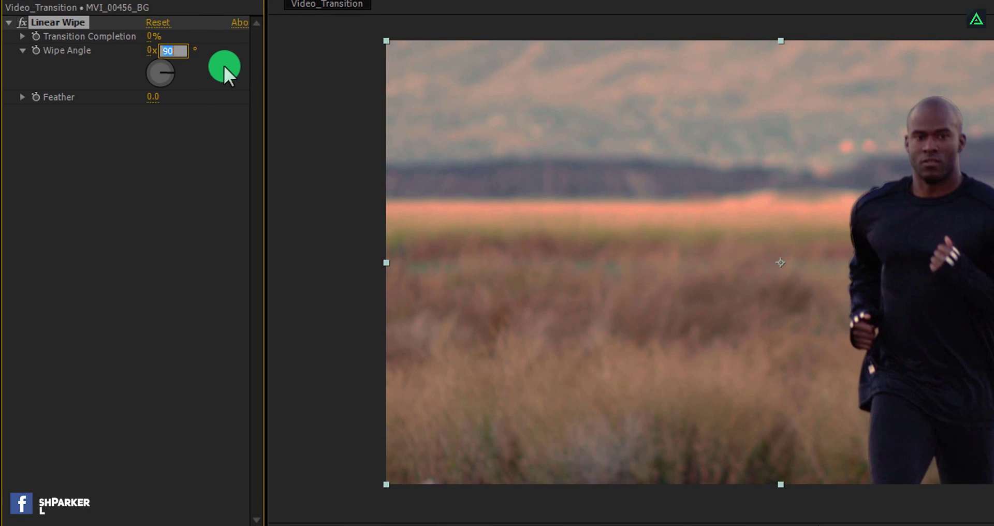
type("-45")
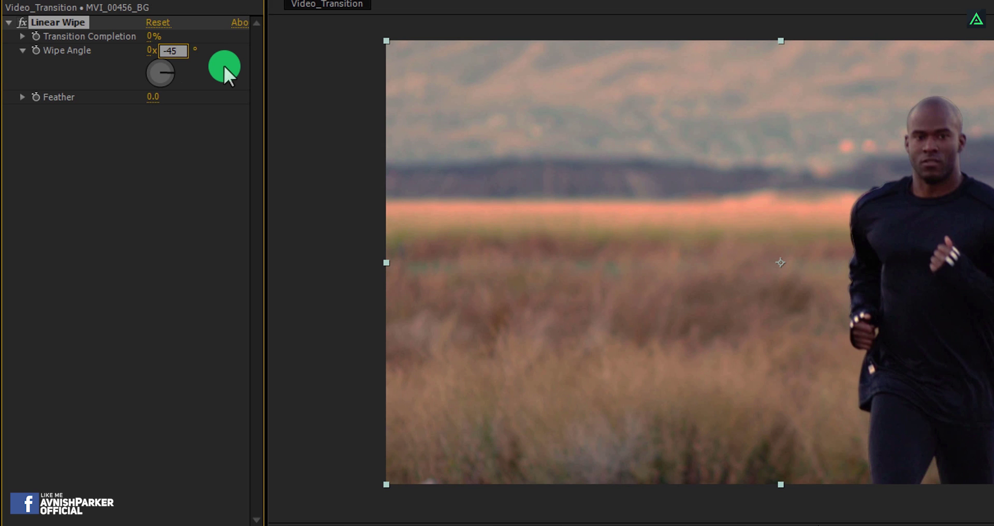
key("Return")
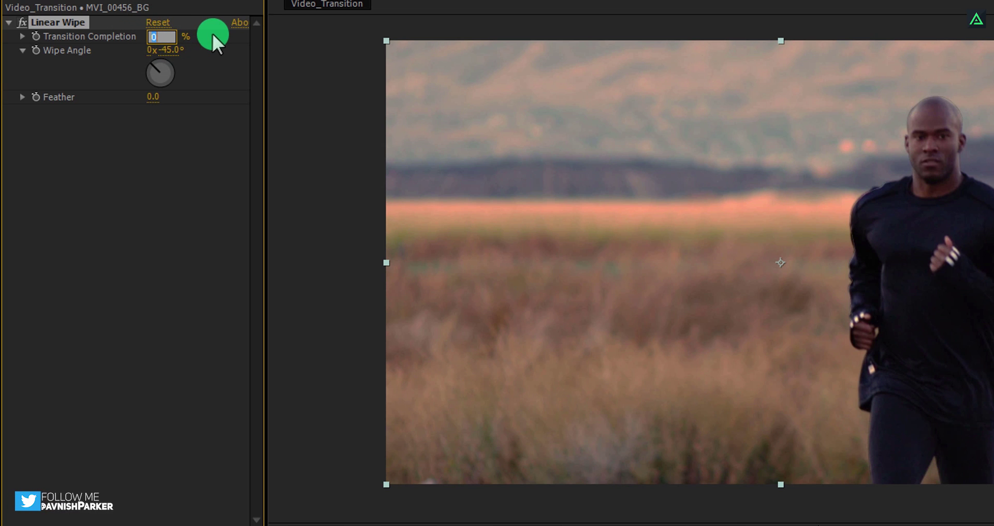
Keyframe Transition Completion from 100% to 0% at 0:00:03:24
type("100")
key("Return")
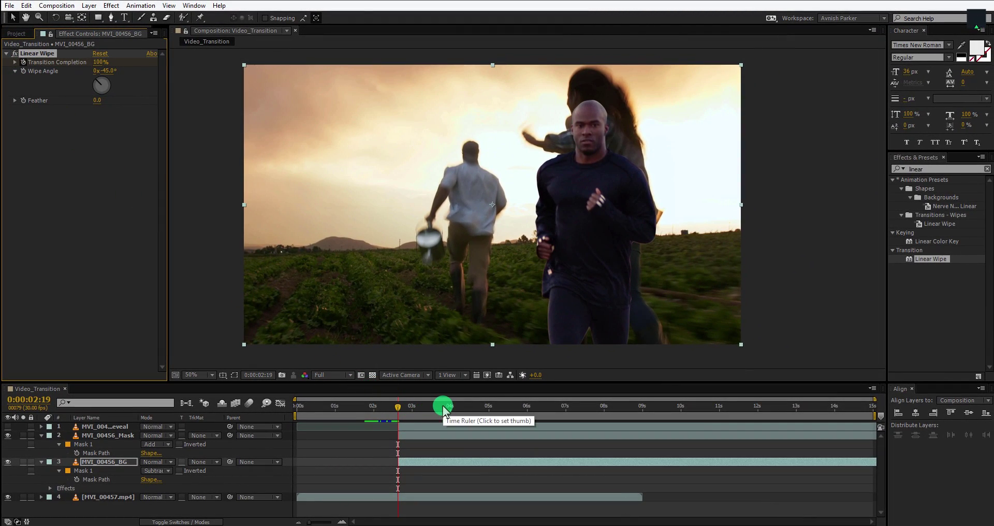
left_click(443, 407)
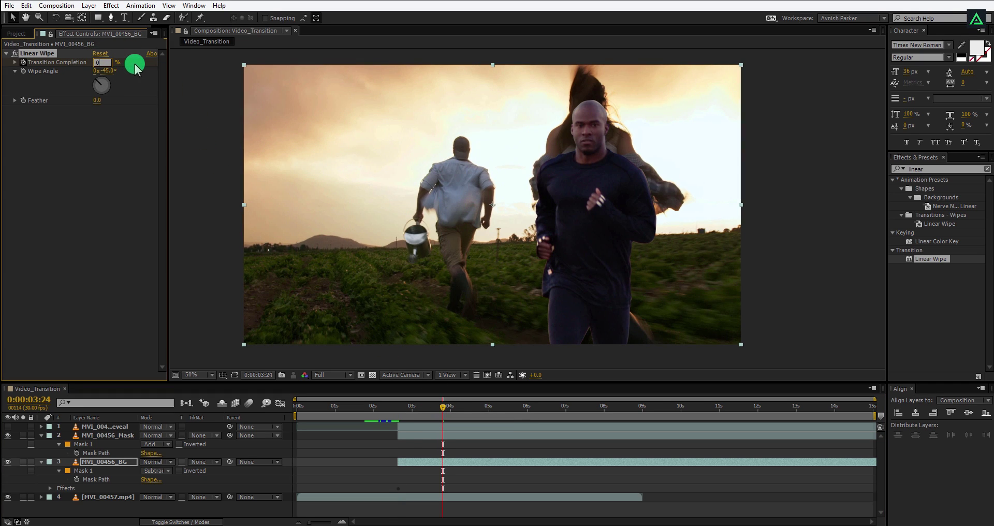
key("Return")
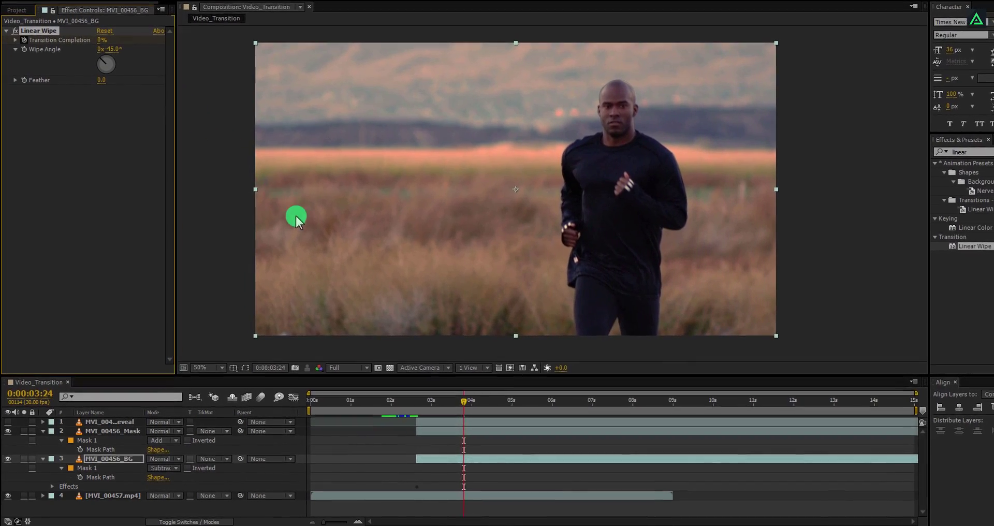
Preview the BG wipe, select MVI_00456_Mask, and pick Linear Wipe from Effects & Presets
mouse_move(420, 404)
left_mouse_down()
mouse_move(483, 405)
mouse_move(436, 417)
mouse_move(480, 418)
mouse_move(455, 424)
left_mouse_up()
left_click(451, 426)
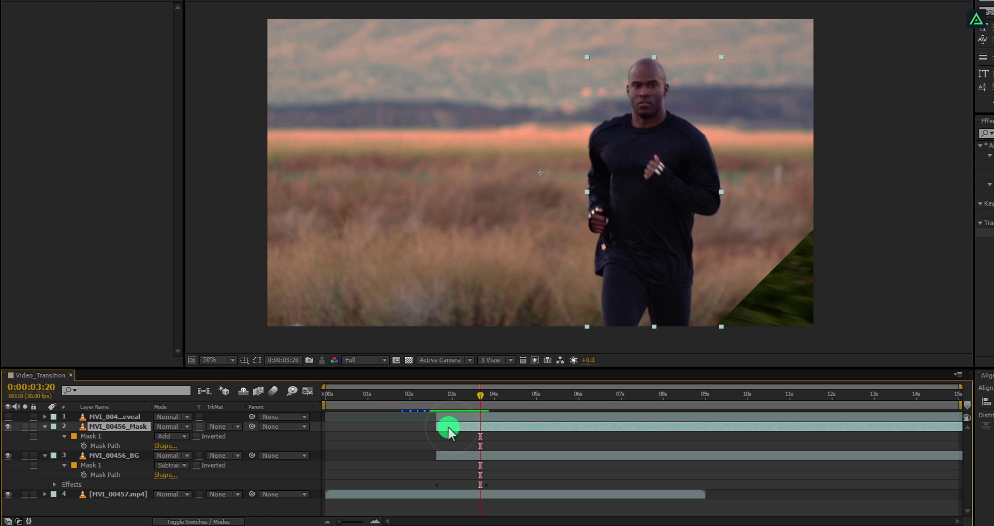
left_click_drag(455, 397, 437, 400)
left_click(458, 426)
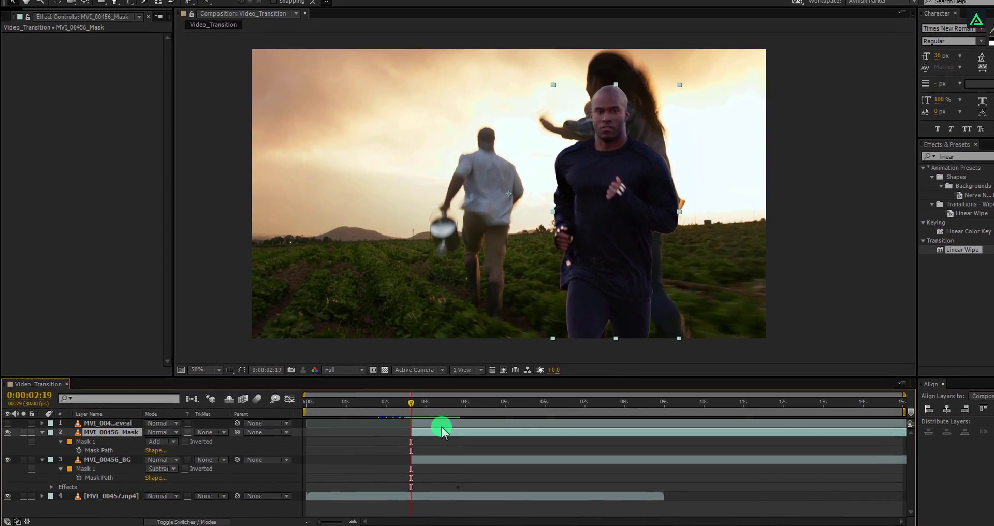
left_click(947, 249)
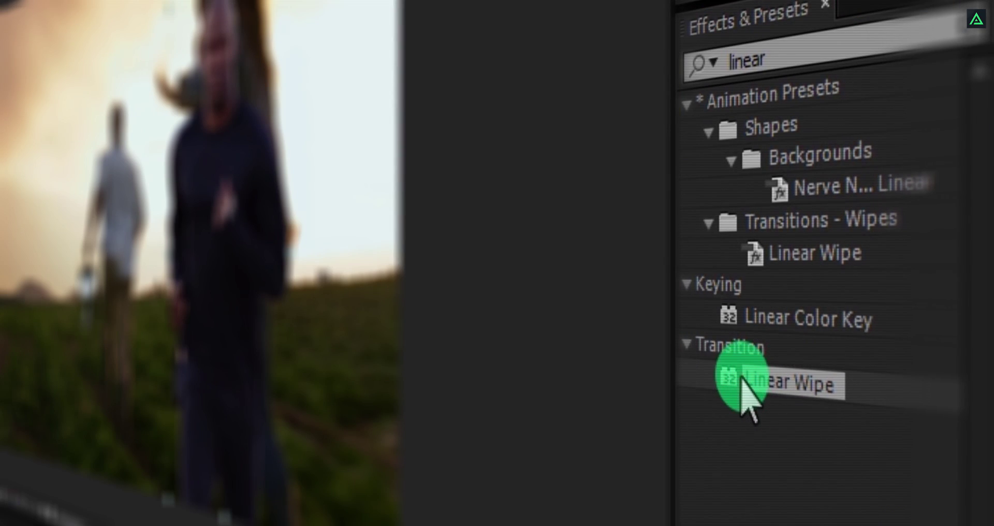
Apply Linear Wipe to MVI_00456_Mask with a -45° wipe angle
left_click_drag(741, 377, 437, 67)
left_click(118, 80)
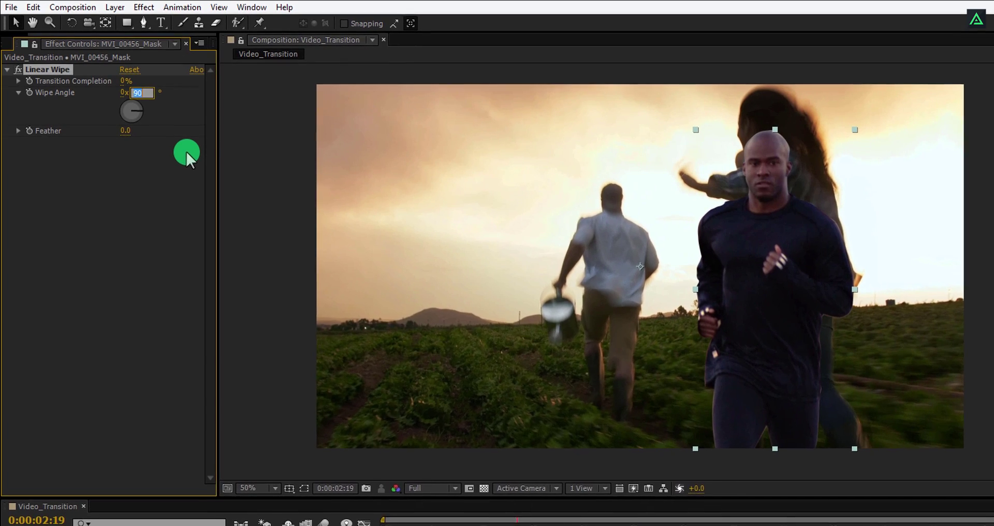
type("-45")
key("Return")
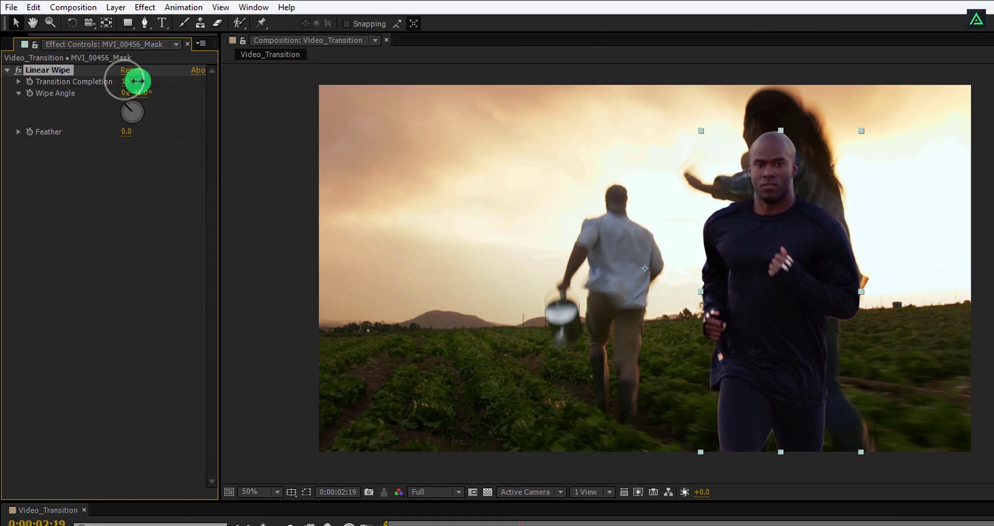
Keyframe Transition Completion from 53% down to 13% at 0:00:03:15
left_click_drag(138, 81, 152, 81)
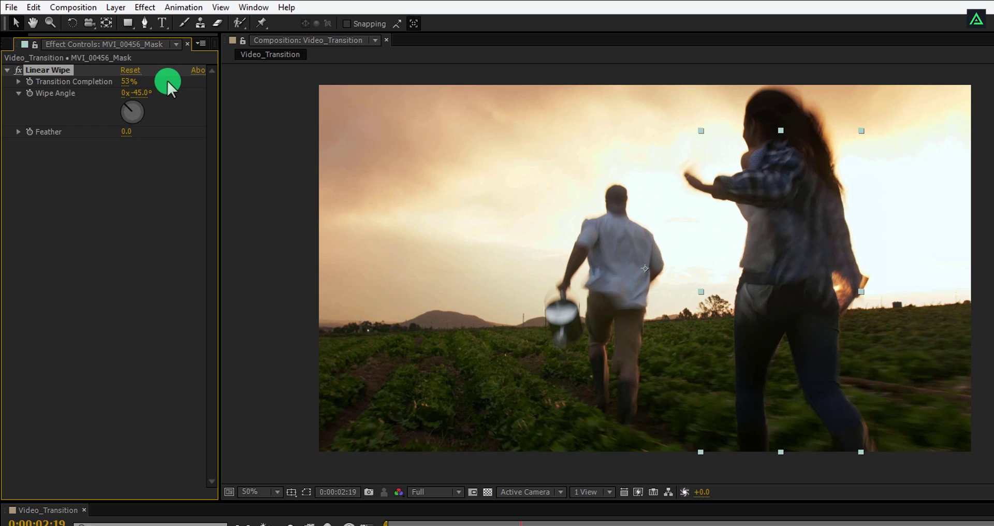
left_click(30, 81)
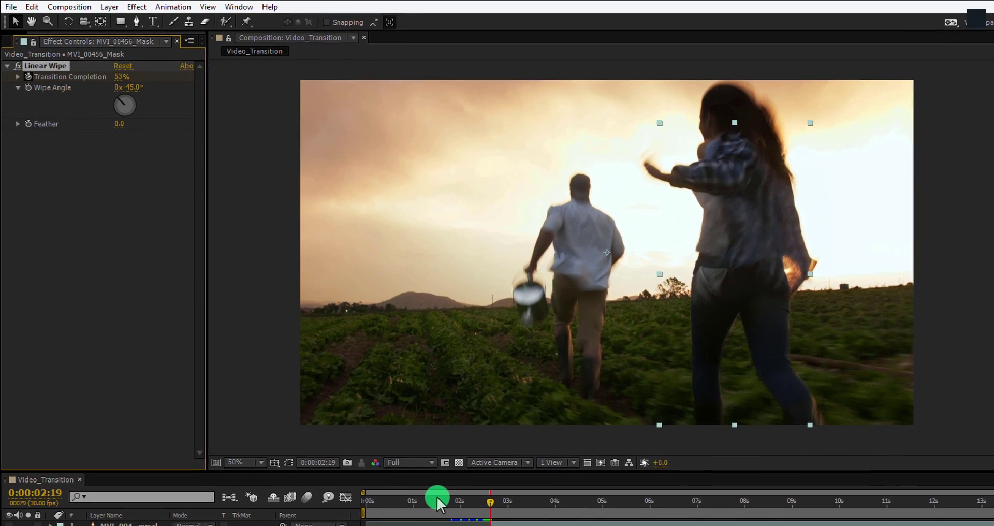
left_click_drag(496, 511, 523, 502)
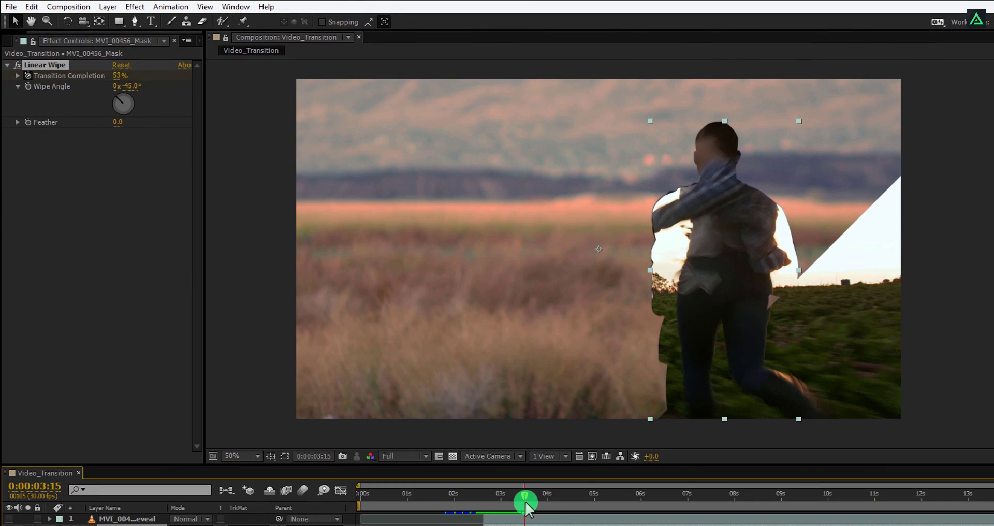
left_click(315, 181)
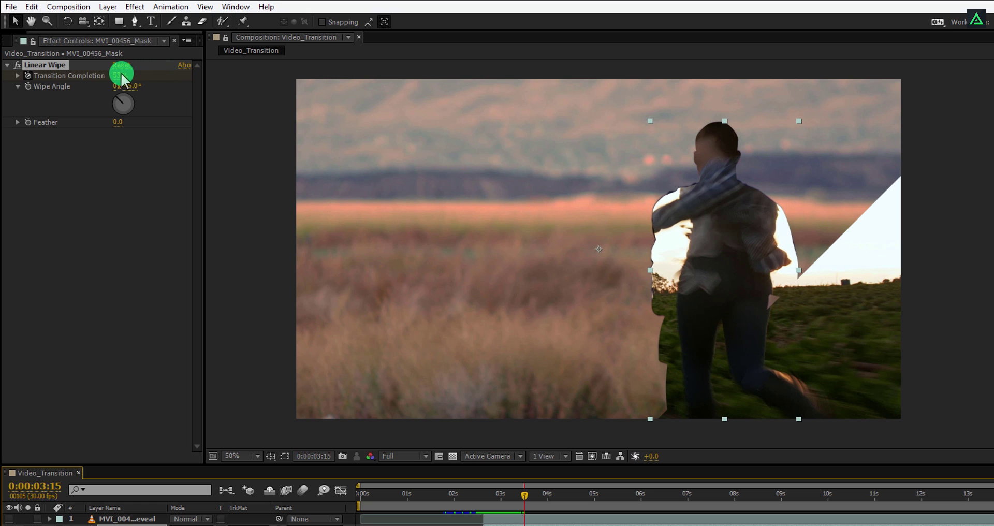
left_click_drag(119, 78, 107, 81)
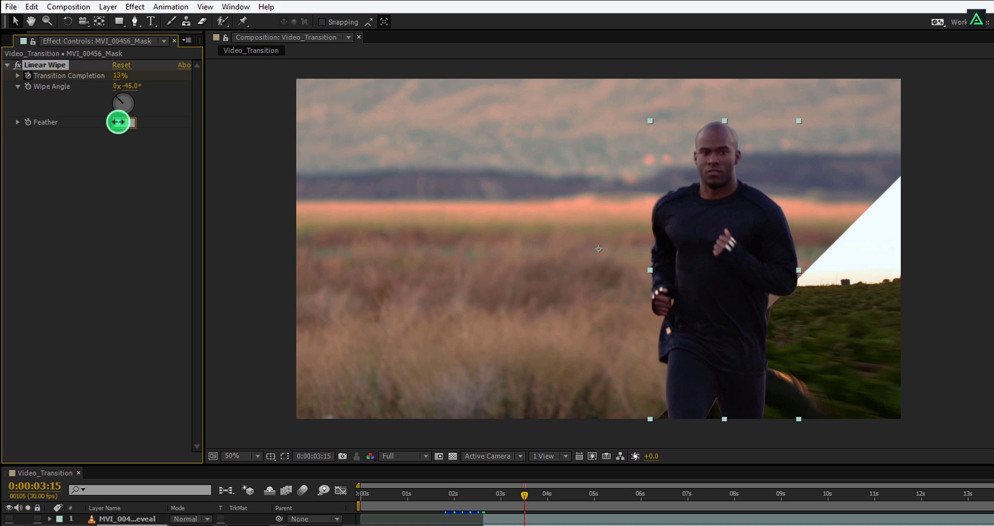
Set Linear Wipe Feather to 5 on MVI_00456_Mask, then on MVI_00456_BG
type("5")
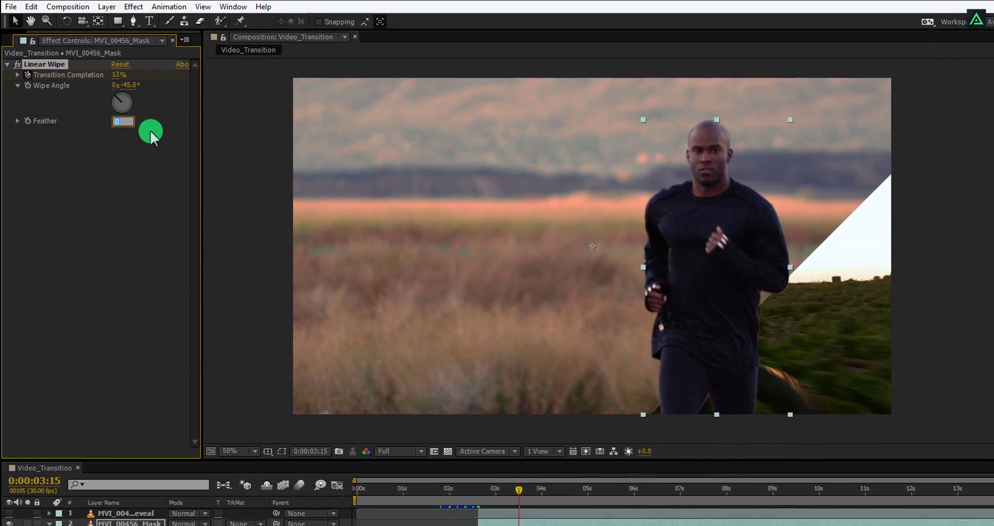
key("Return")
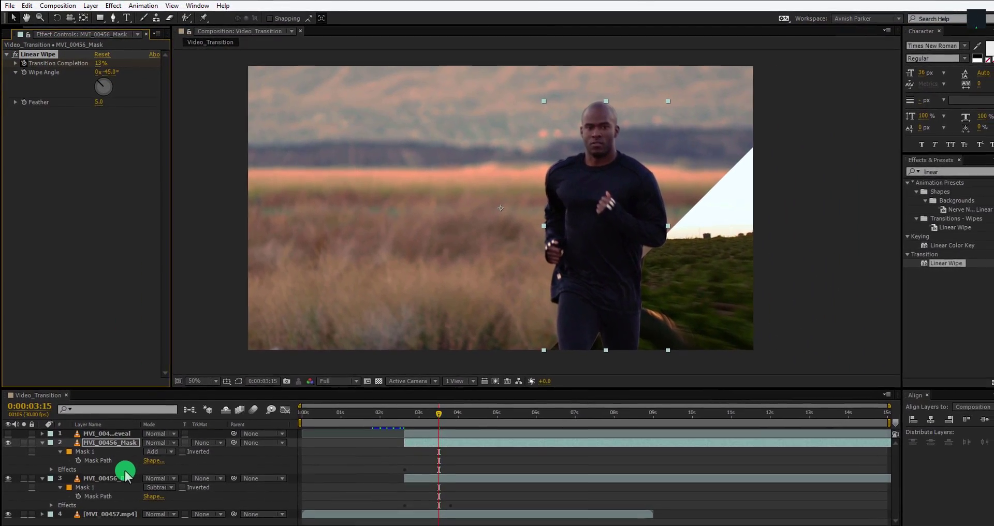
left_click(123, 476)
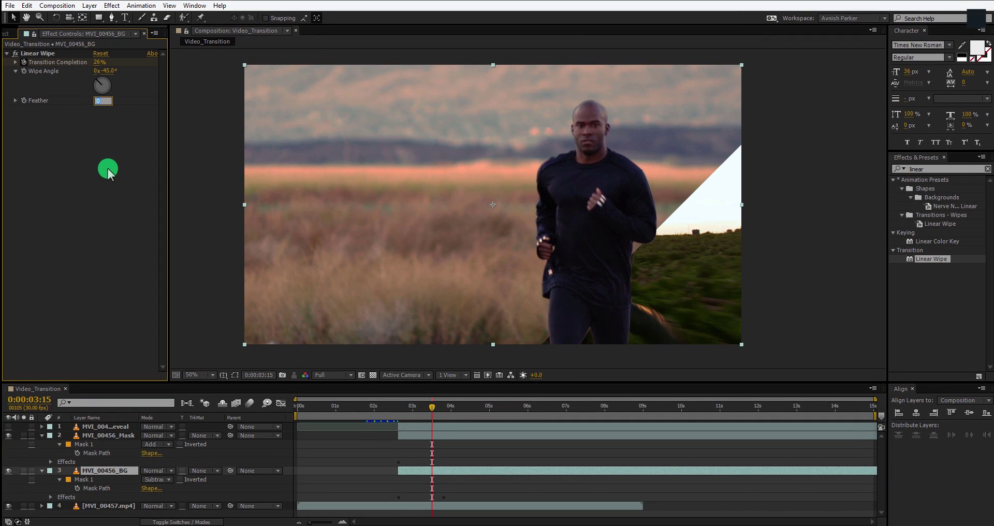
type("5")
key("Return")
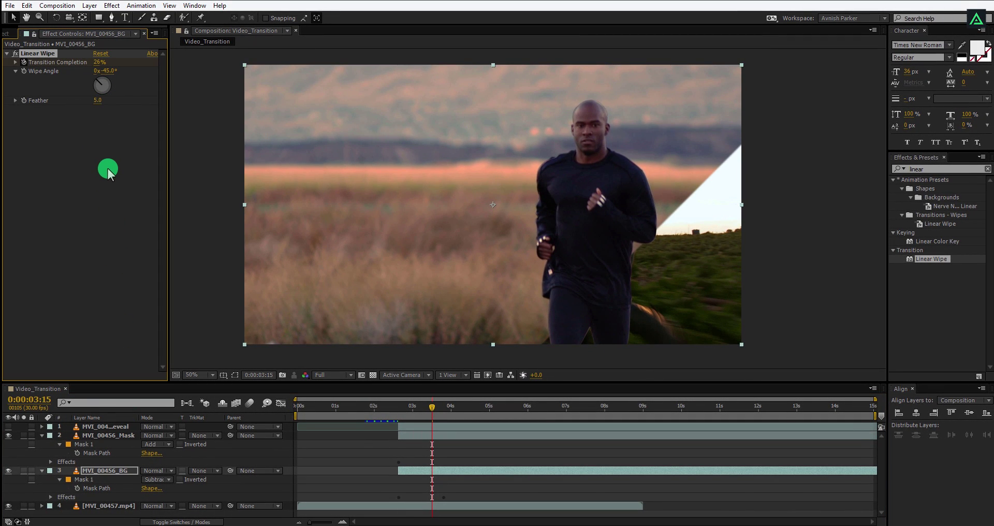
Preview the wipe, then slide the MVI_00456_BG layer to start near 0:00:03:06
left_click_drag(398, 409, 419, 415)
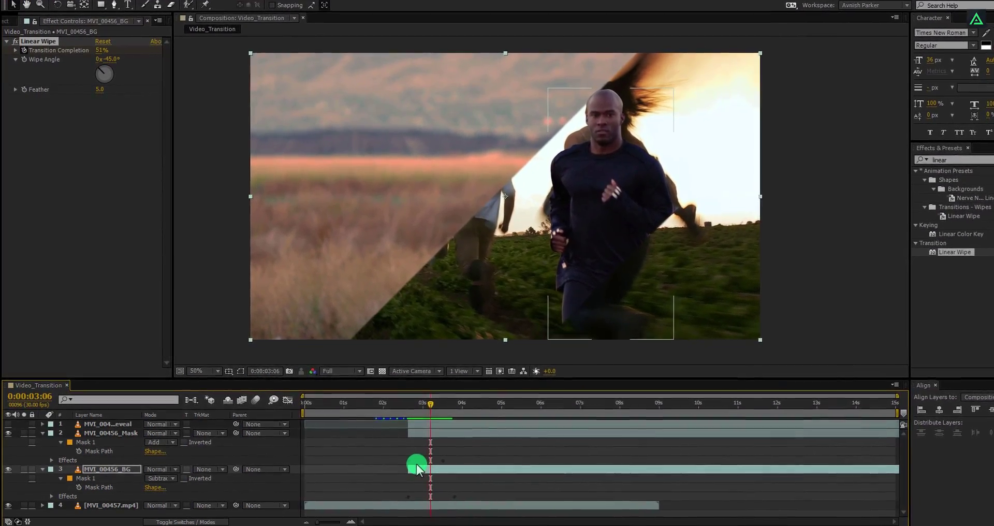
left_click(407, 472)
left_click_drag(424, 471, 470, 462)
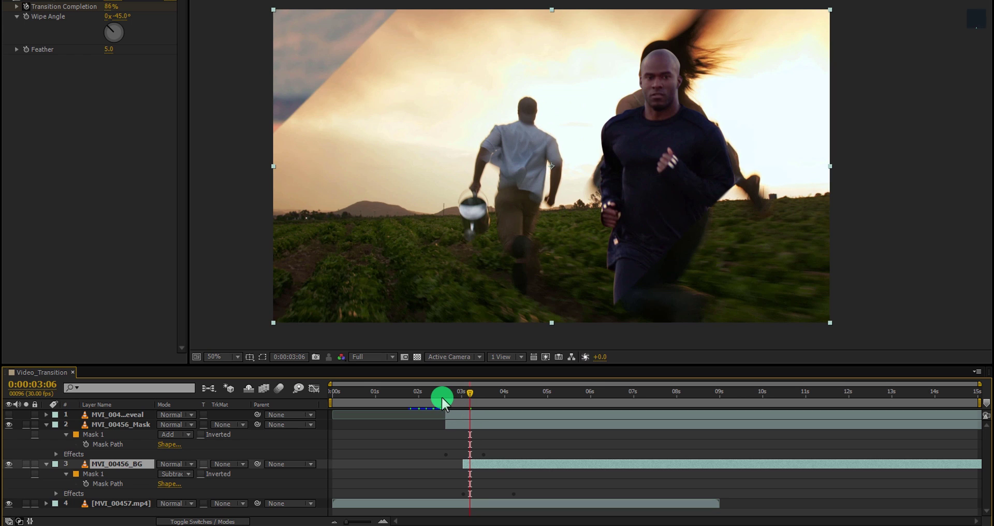
Scrub from 0:00:02:17 to 0:00:03:26 to check the shifted wipe
left_click(441, 396)
left_click_drag(442, 399, 470, 421)
left_click(474, 423)
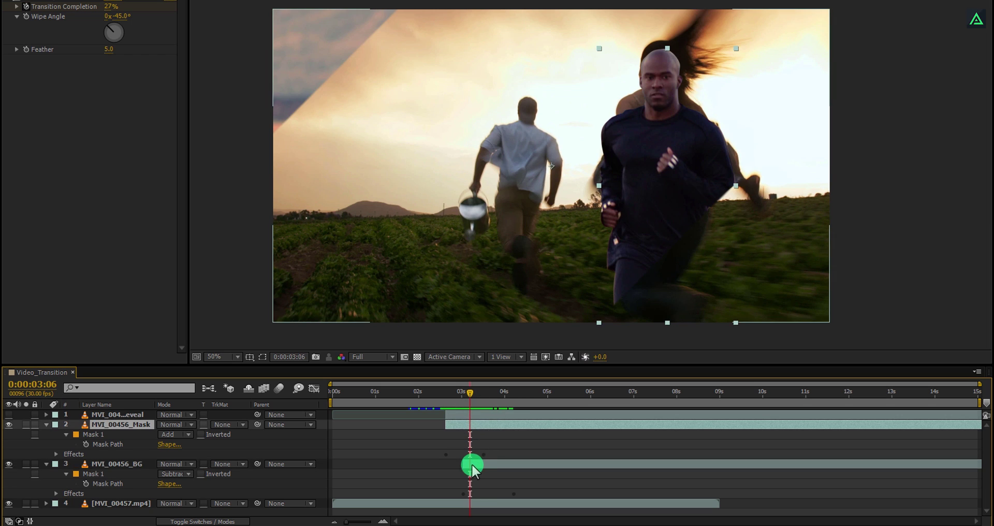
Easy Ease all four Transition Completion keyframes on both layers, then preview up to 0:00:03:26
left_click(473, 464, "shift")
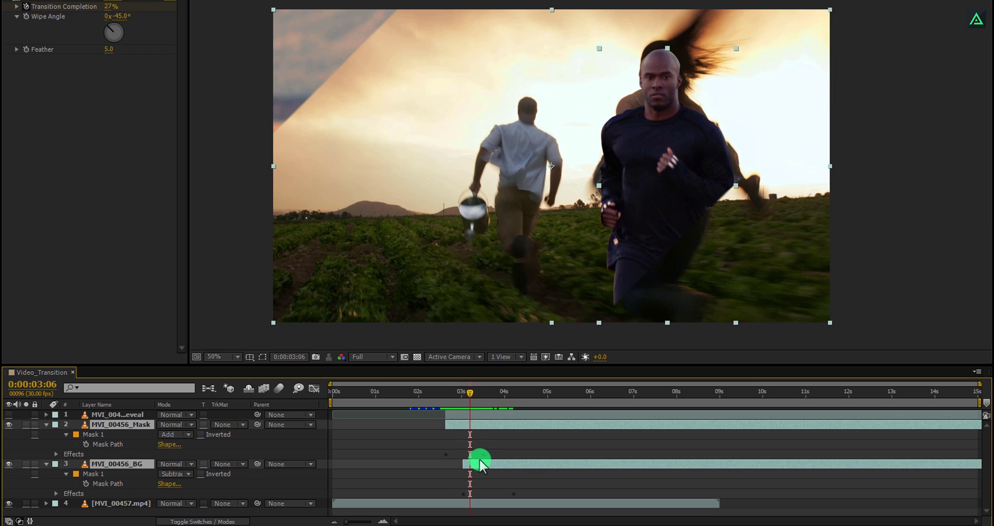
key("u")
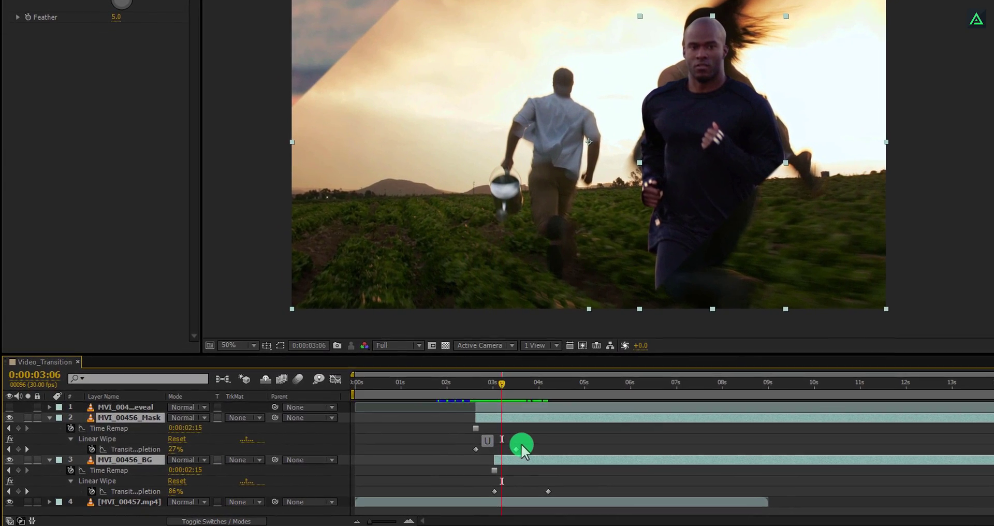
left_click_drag(506, 445, 453, 457)
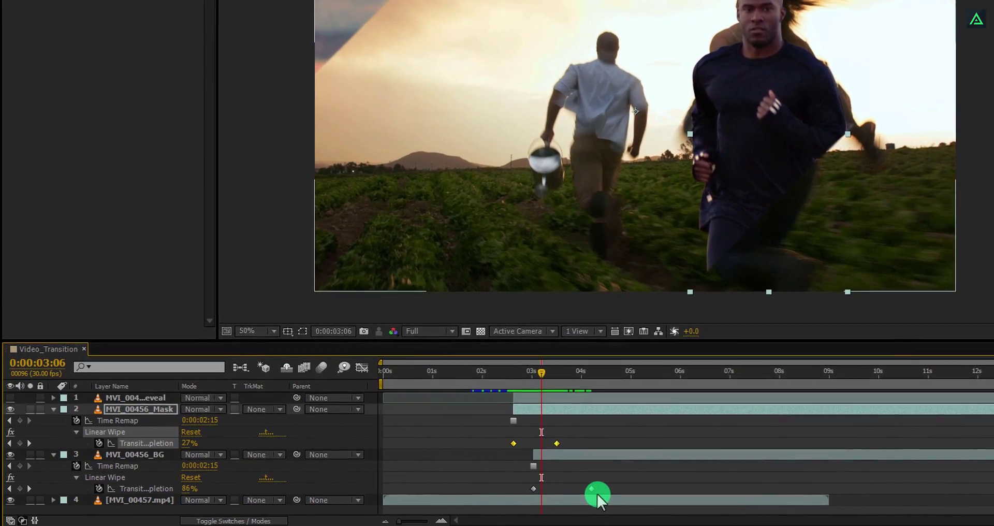
left_click(598, 492, "shift")
left_click(533, 493, "shift")
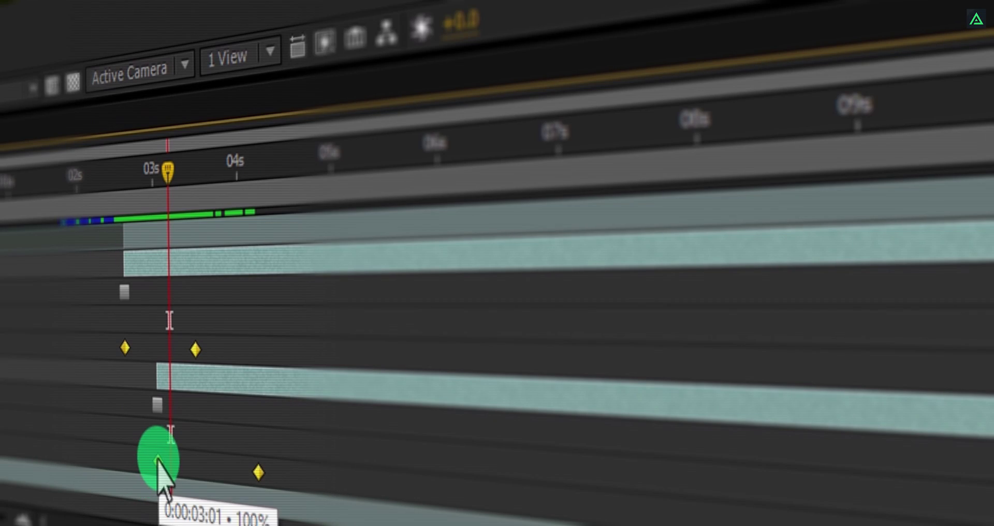
right_click(158, 460)
mouse_move(195, 455)
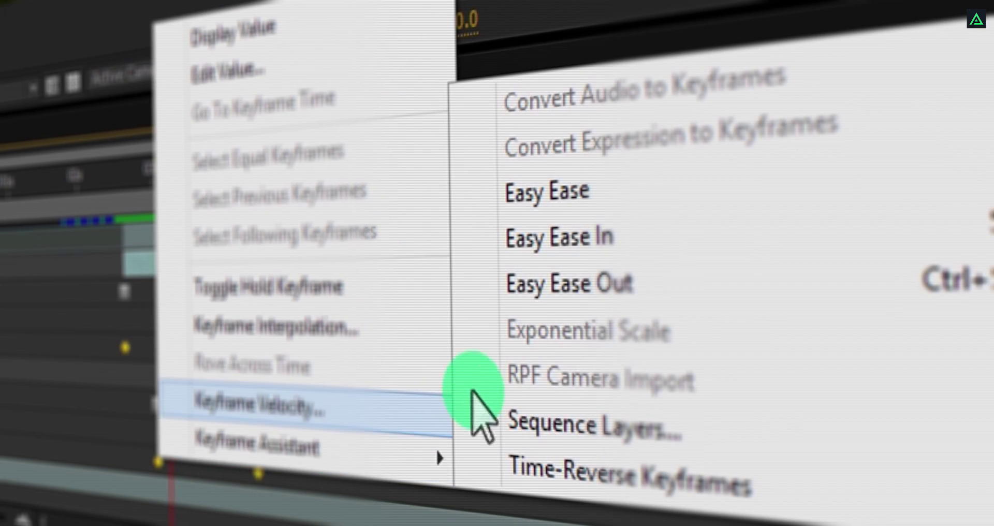
left_click(533, 193)
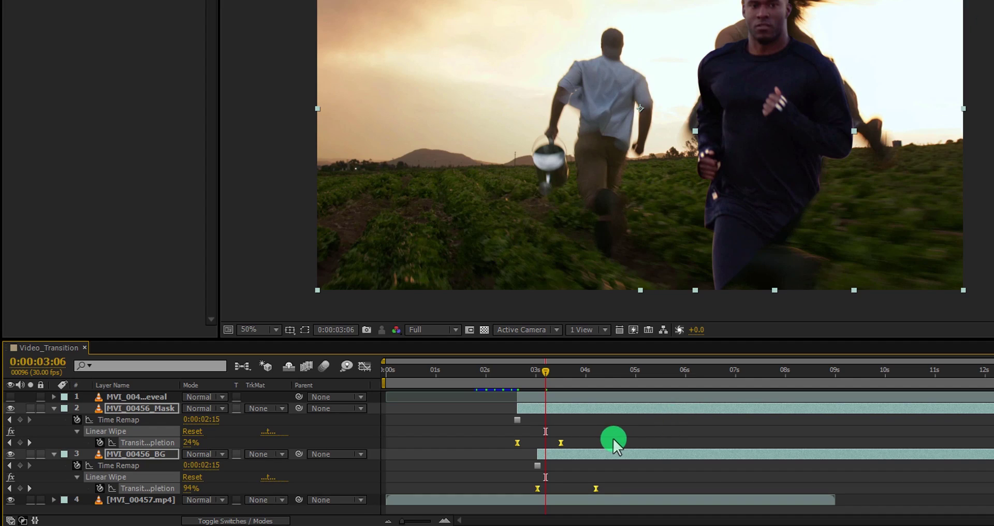
left_click(583, 447)
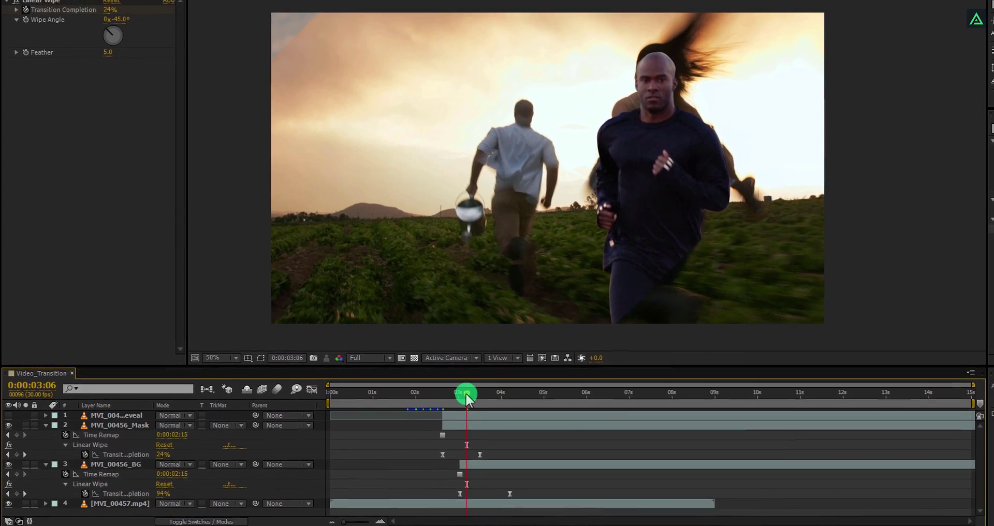
left_click_drag(464, 396, 493, 406)
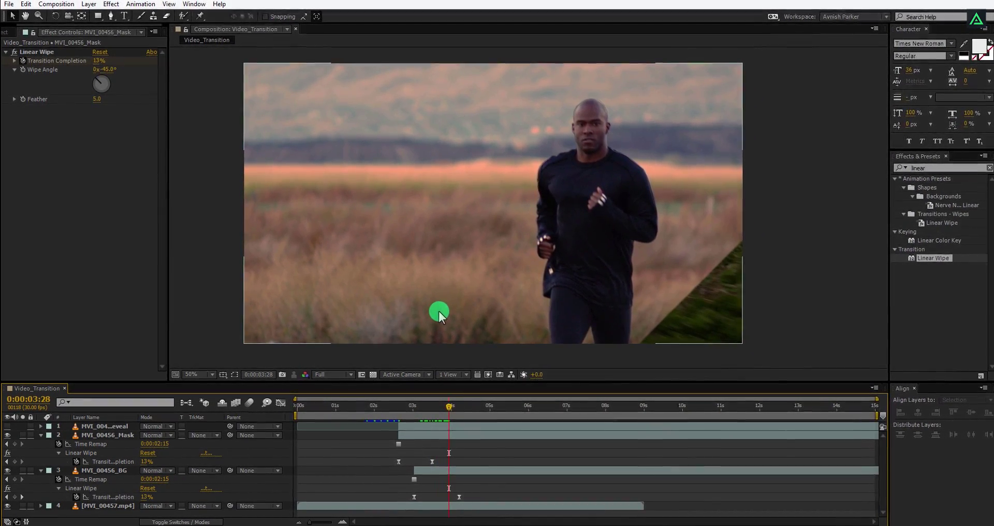
left_click(426, 423)
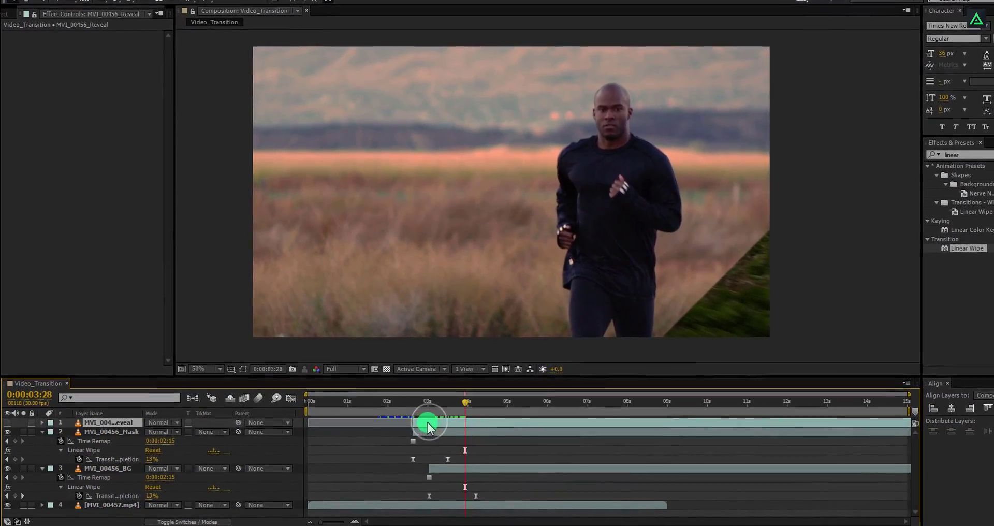
left_click(8, 419)
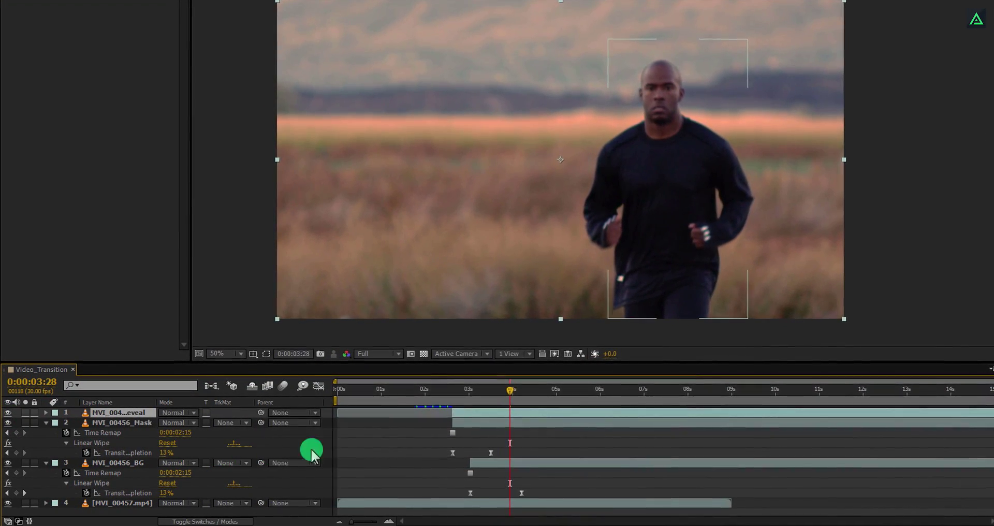
left_click_drag(458, 414, 510, 420)
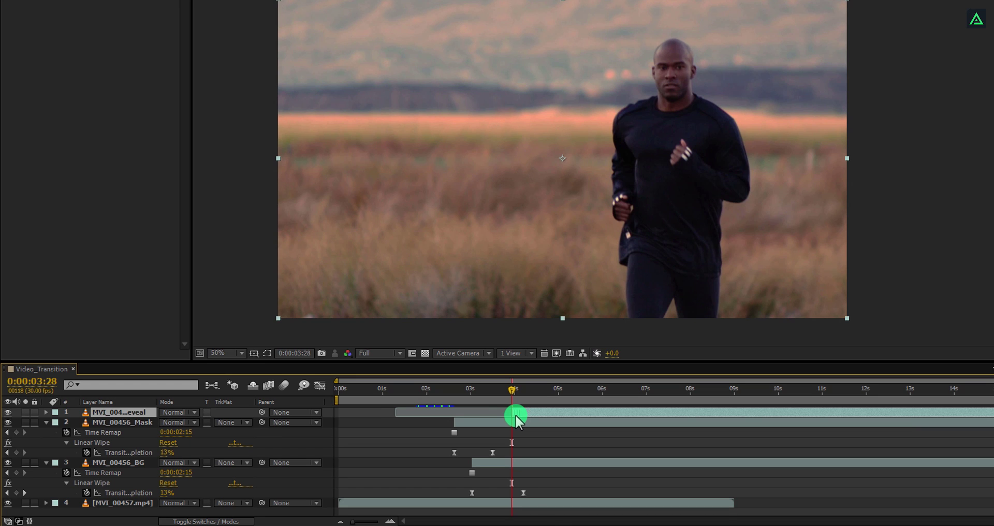
left_click_drag(512, 392, 576, 405)
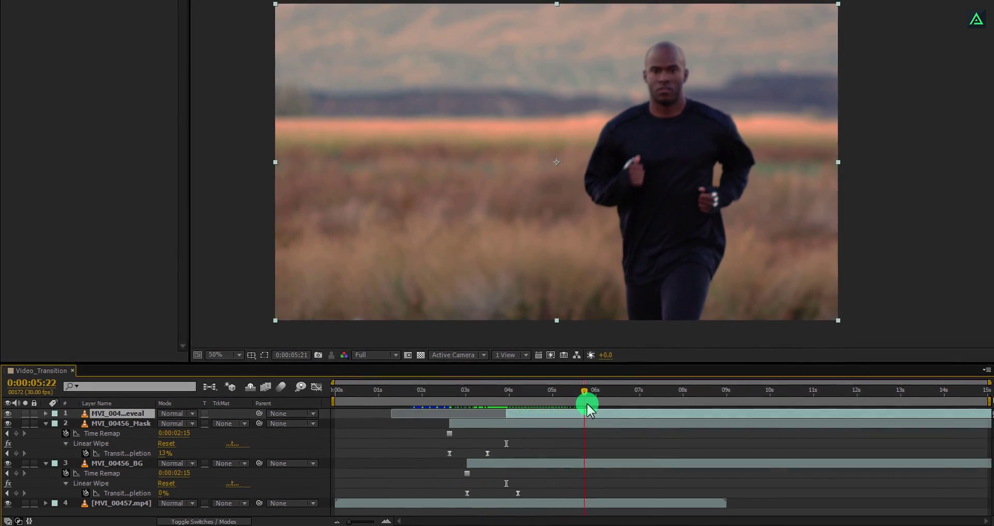
left_click_drag(588, 405, 402, 417)
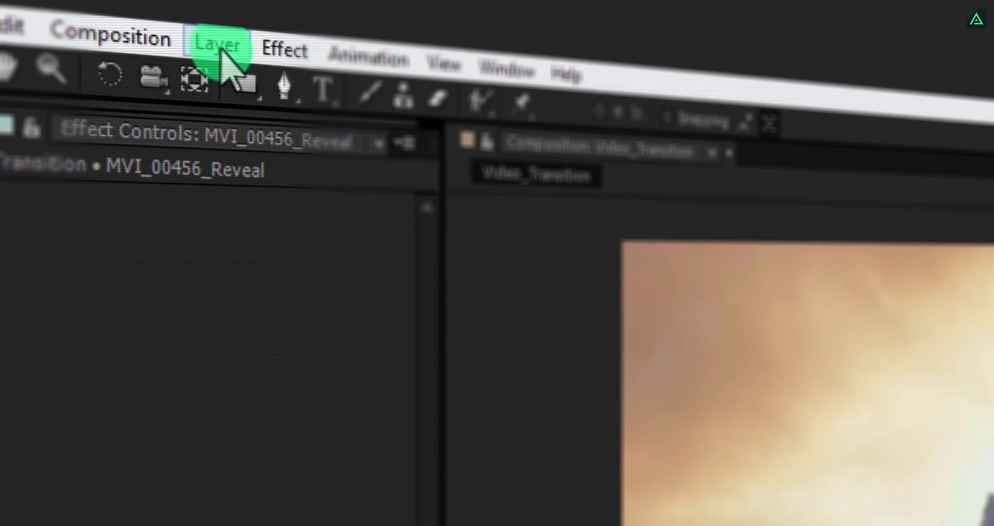
Create a new adjustment layer from the Layer > New menu and name it CC
left_click(88, 6)
mouse_move(652, 113)
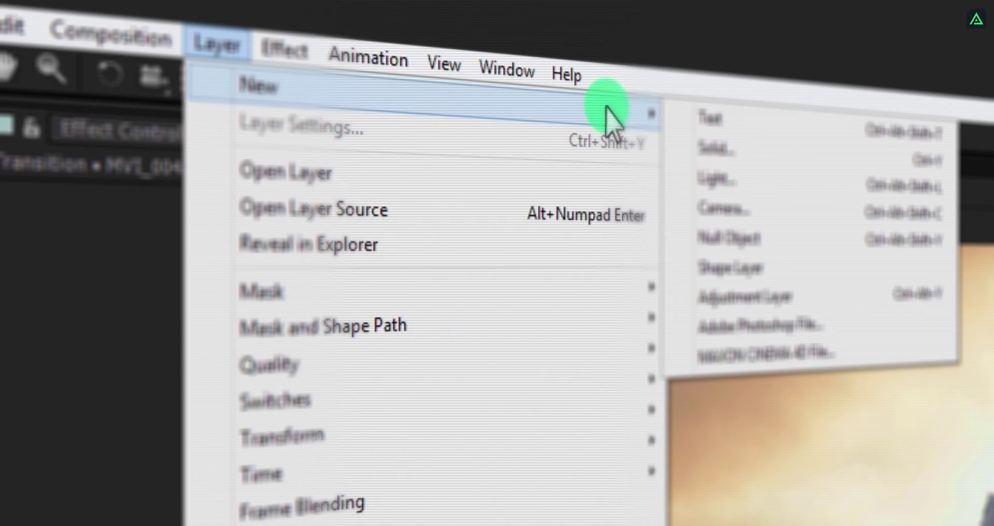
left_click(823, 304)
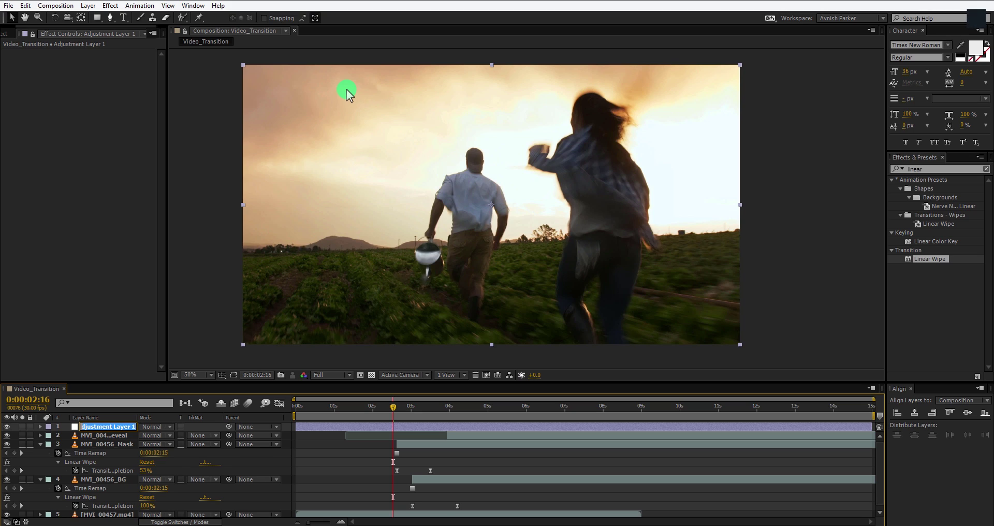
key("Return")
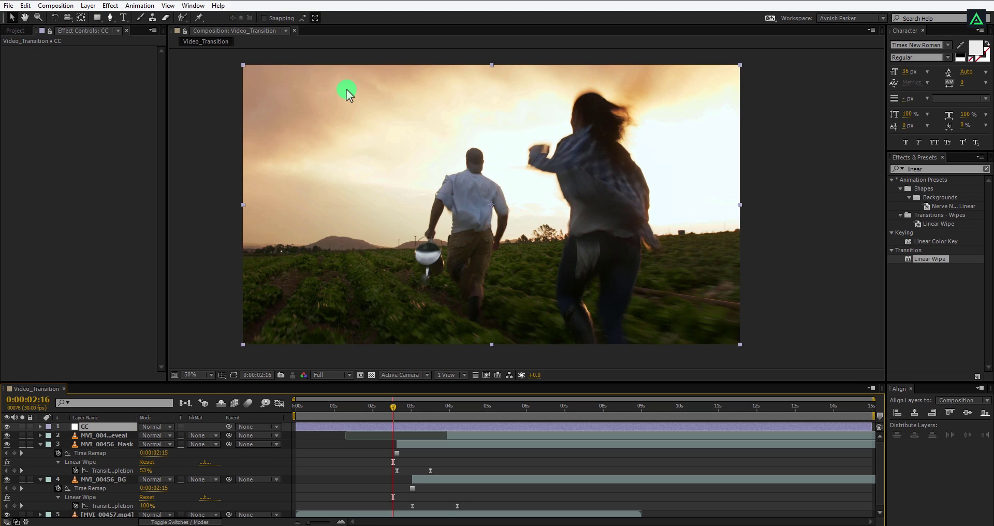
Search 'hue' in Effects & Presets and apply Hue/Saturation to the CC layer
left_click(945, 168)
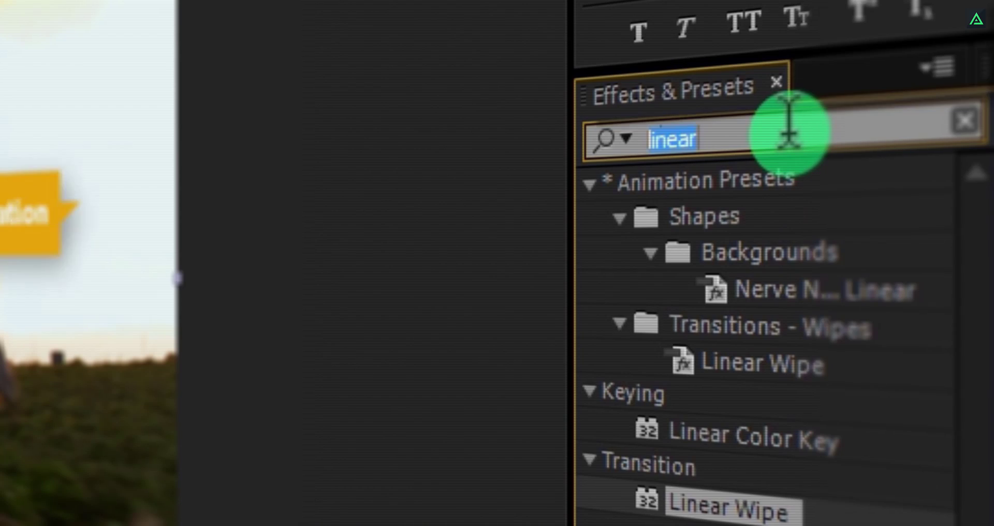
type("hue")
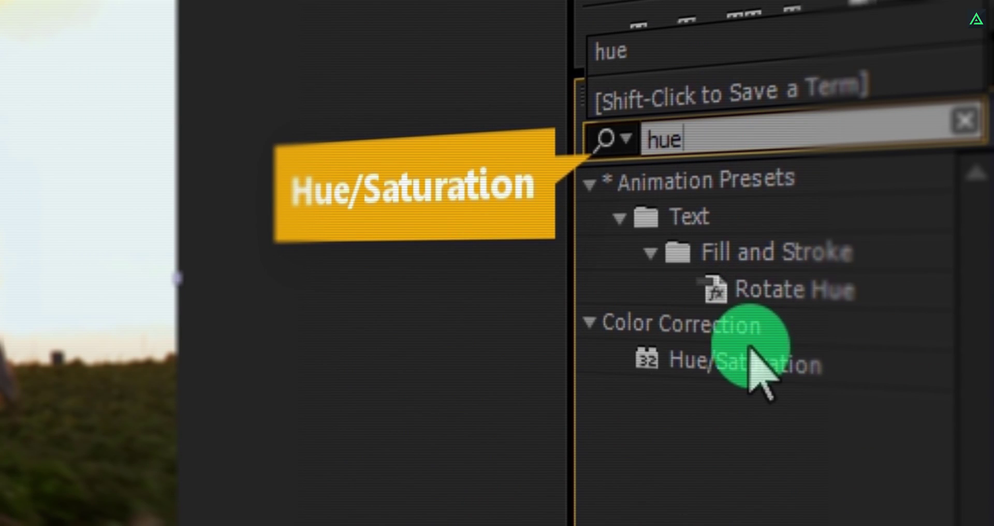
left_click(746, 360)
double_click(745, 362)
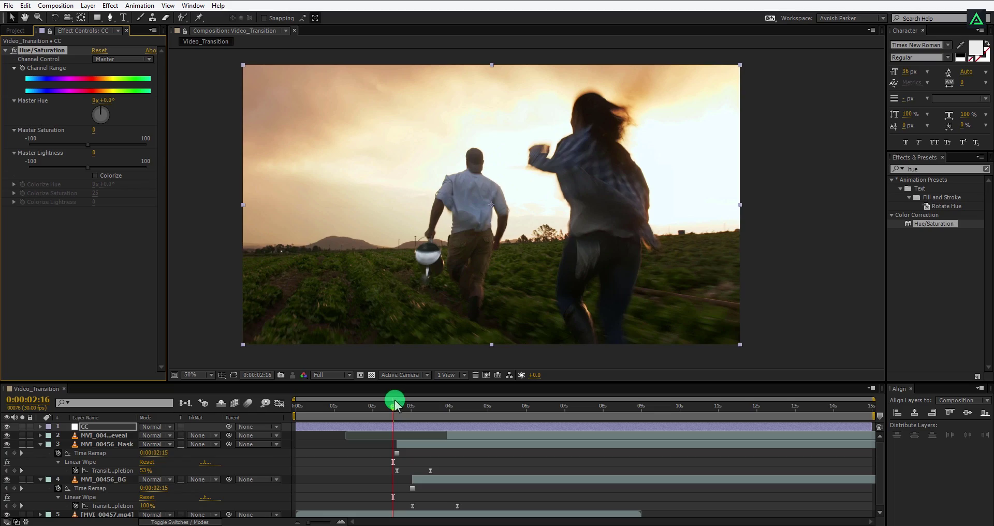
mouse_move(394, 401)
left_mouse_down()
mouse_move(403, 416)
mouse_move(430, 414)
mouse_move(405, 415)
left_mouse_up()
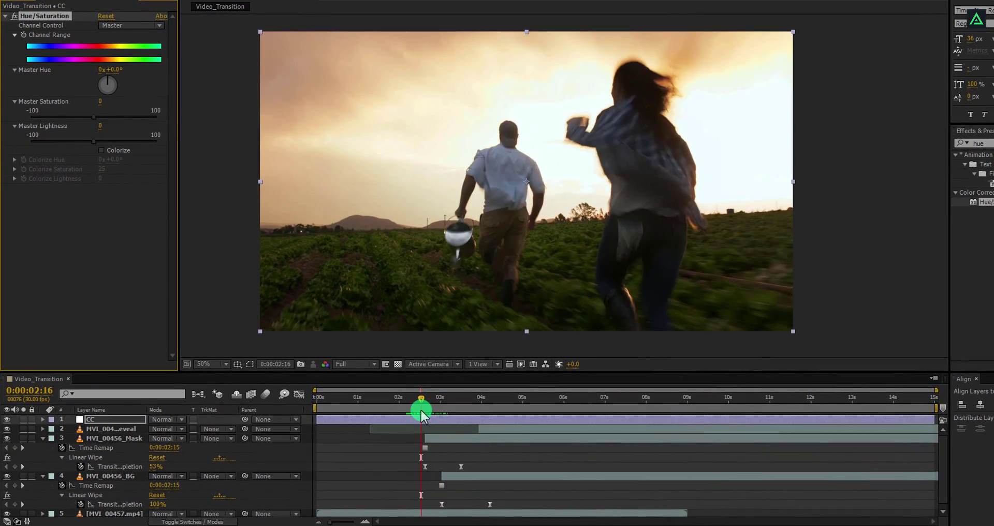
Add a Hue/Saturation keyframe at 0:00:02:15 and set Master Saturation to -100 at 0:00:03:01
left_click(419, 411)
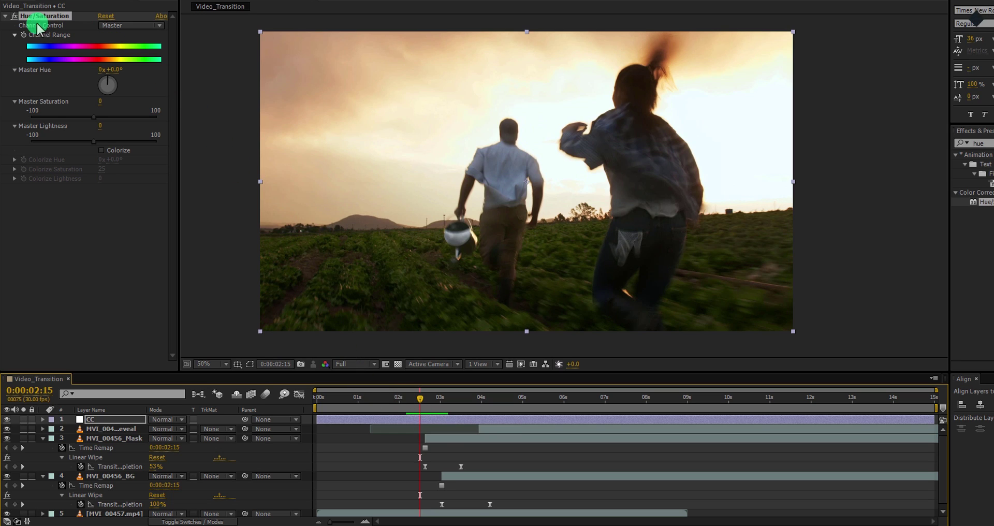
left_click(22, 38)
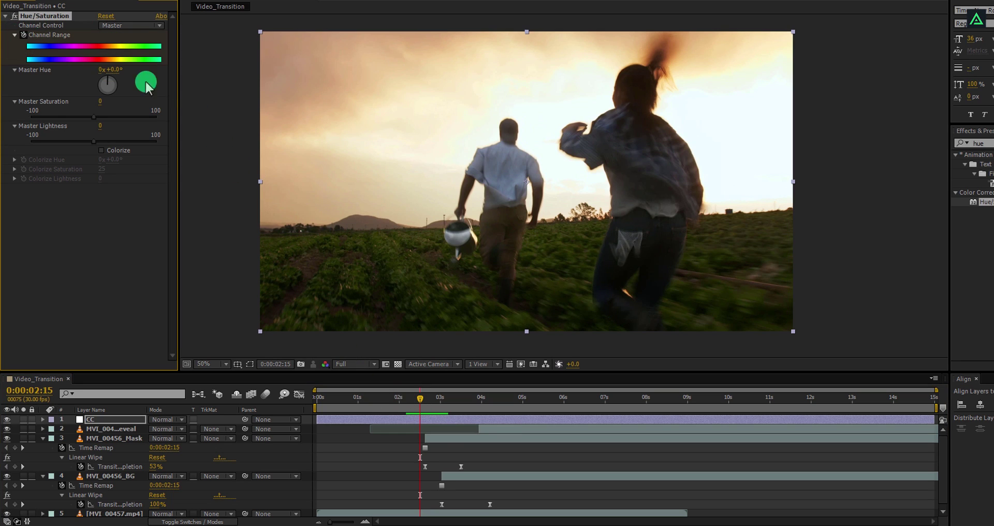
left_click_drag(422, 403, 444, 408)
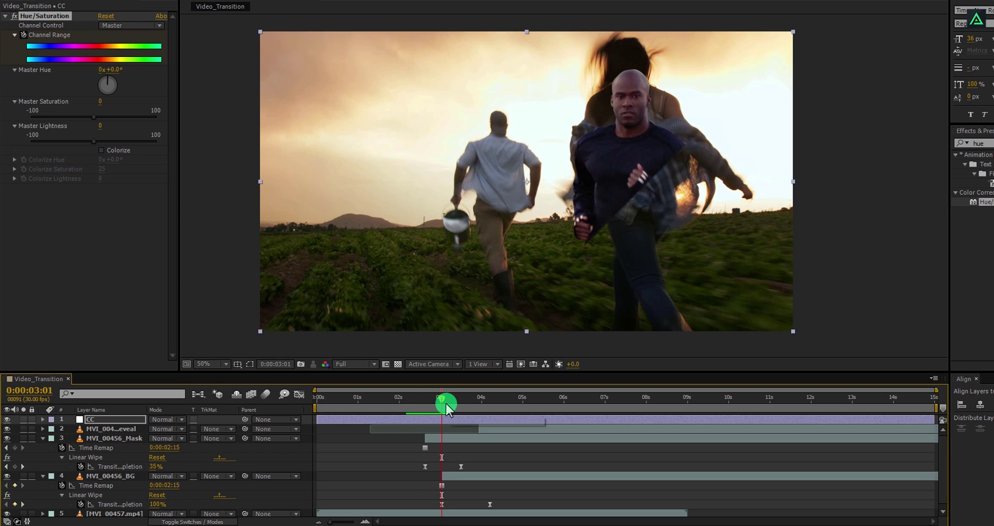
left_click(101, 102)
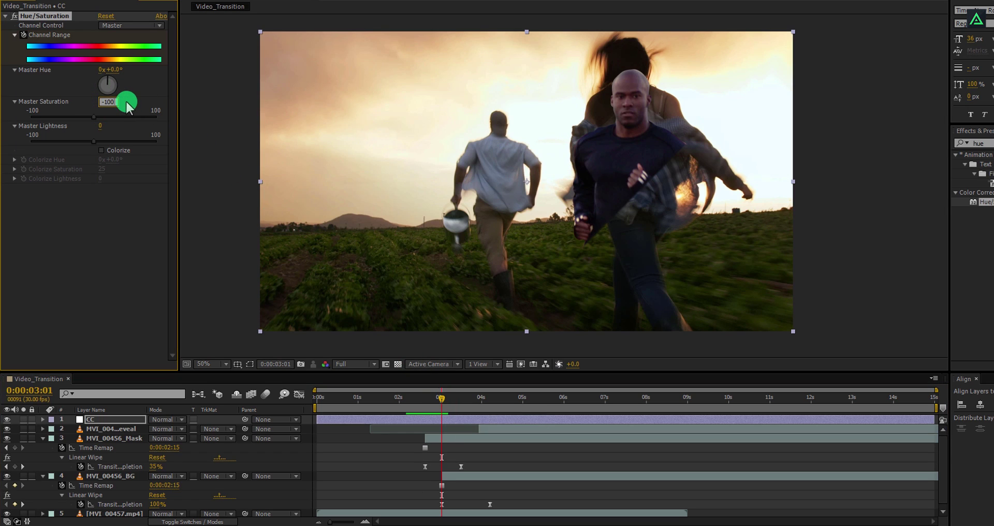
type("-100")
key("Return")
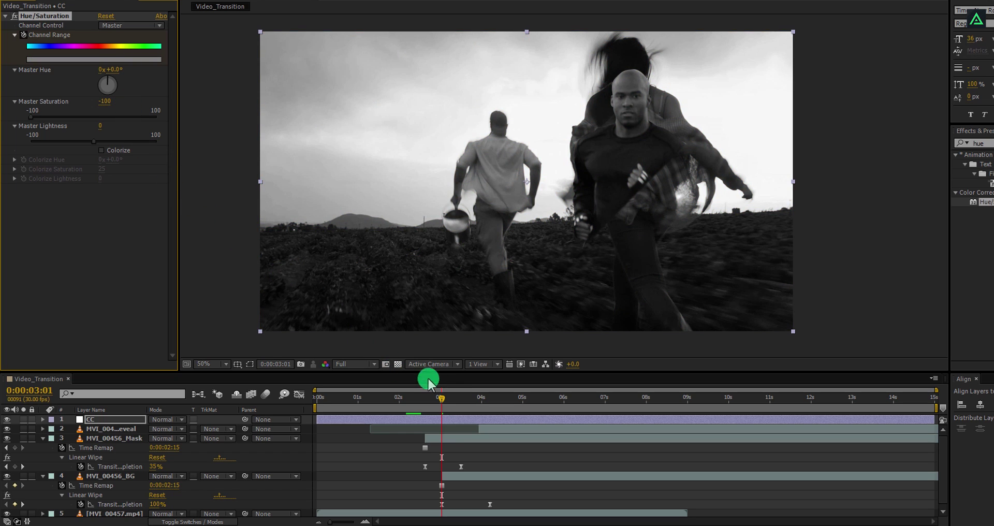
Set Master Saturation back to 0 at 0:00:04:10 to restore full colour
left_click_drag(443, 398, 492, 408)
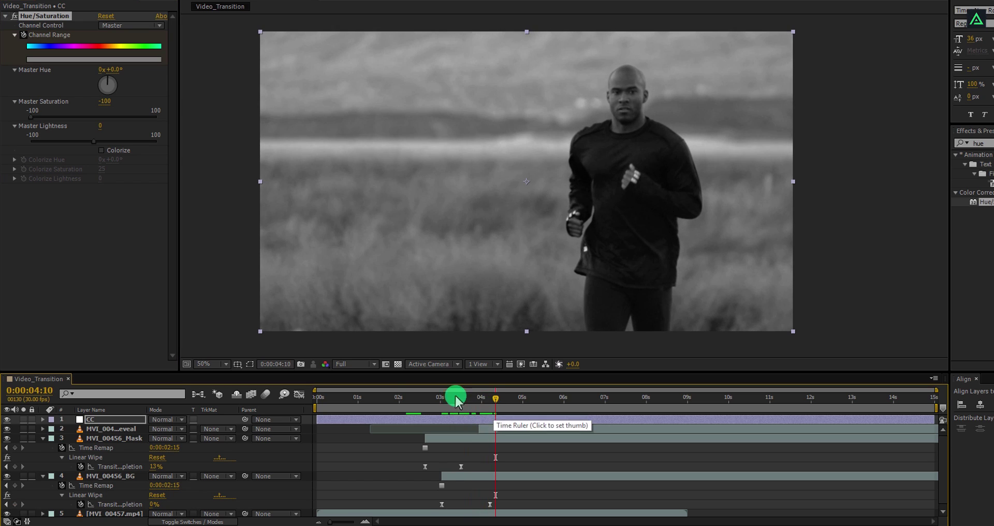
left_click(109, 100)
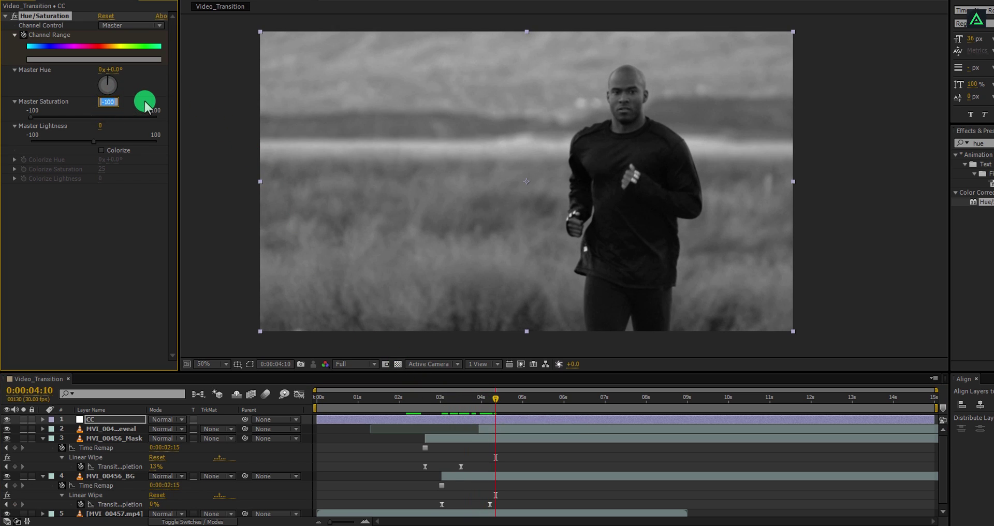
type("0")
key("Return")
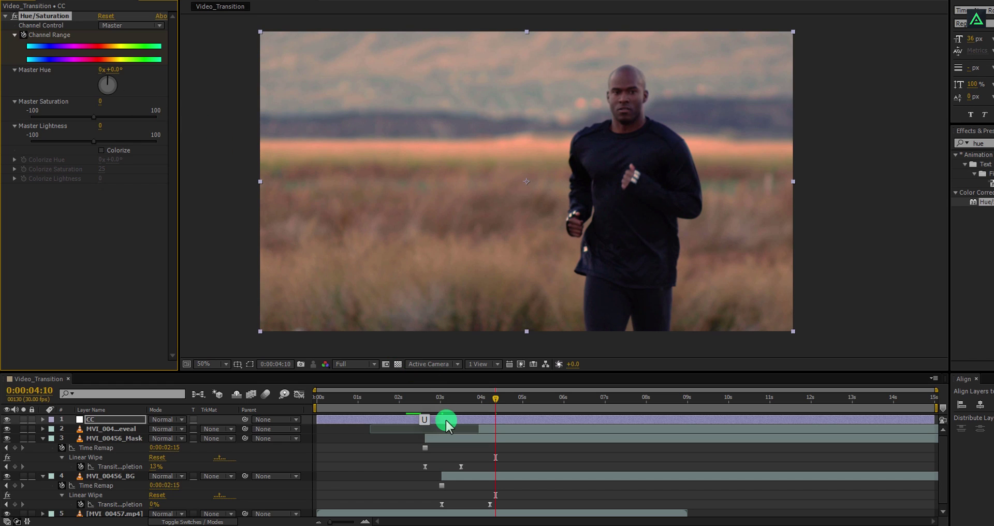
Move the CC layer's middle saturation keyframe slightly later, past 3 seconds
key("u")
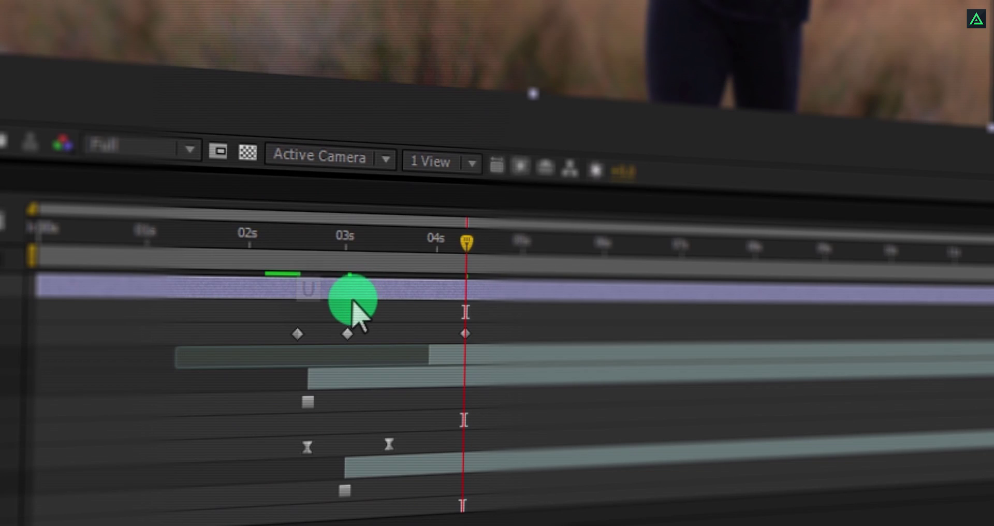
left_click(344, 332)
left_click_drag(344, 333, 384, 334)
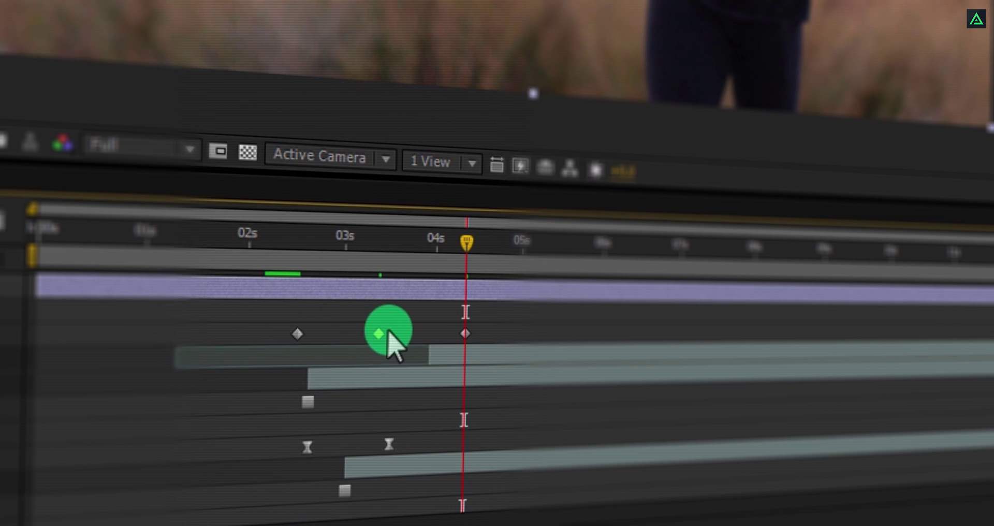
Apply Easy Ease to all three saturation keyframes
left_click(452, 329)
left_click_drag(282, 302, 457, 352)
left_click(453, 333, "shift")
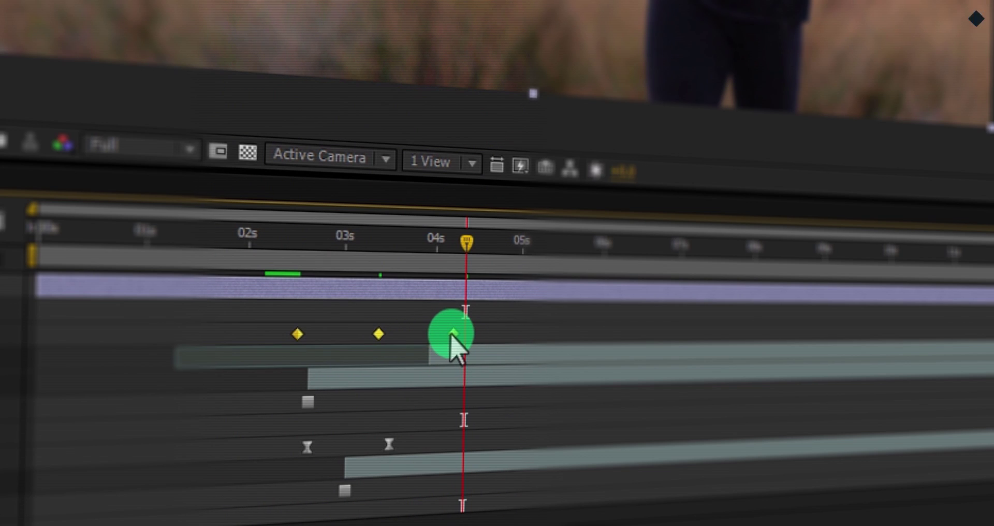
right_click(451, 334)
mouse_move(474, 322)
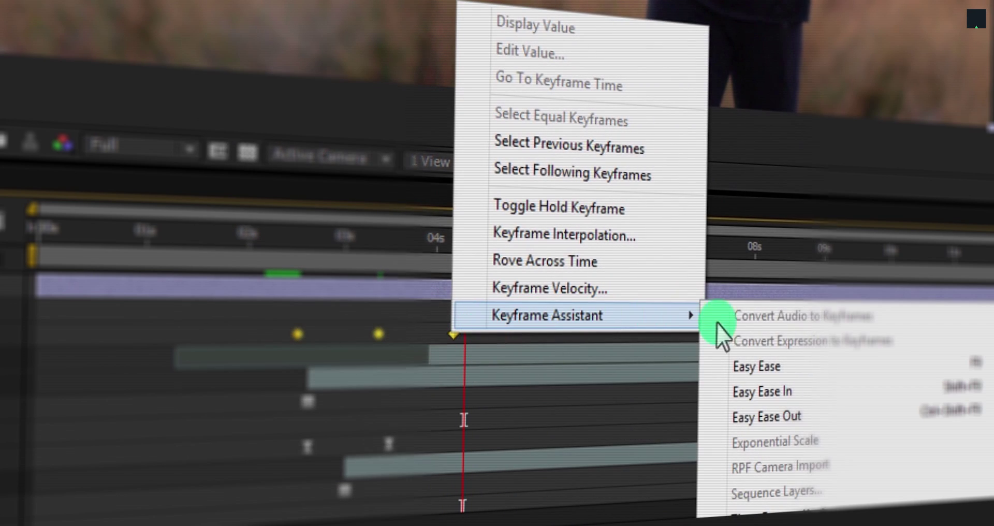
left_click(770, 365)
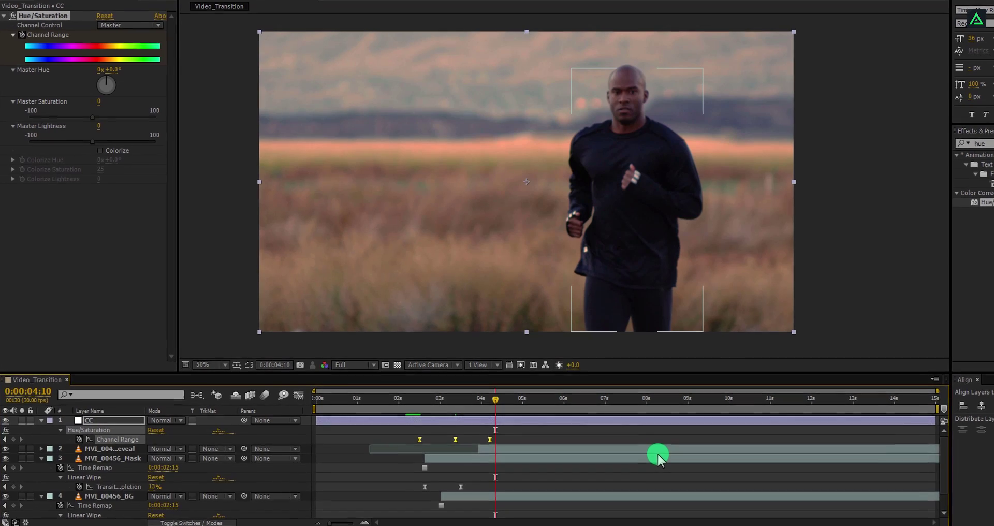